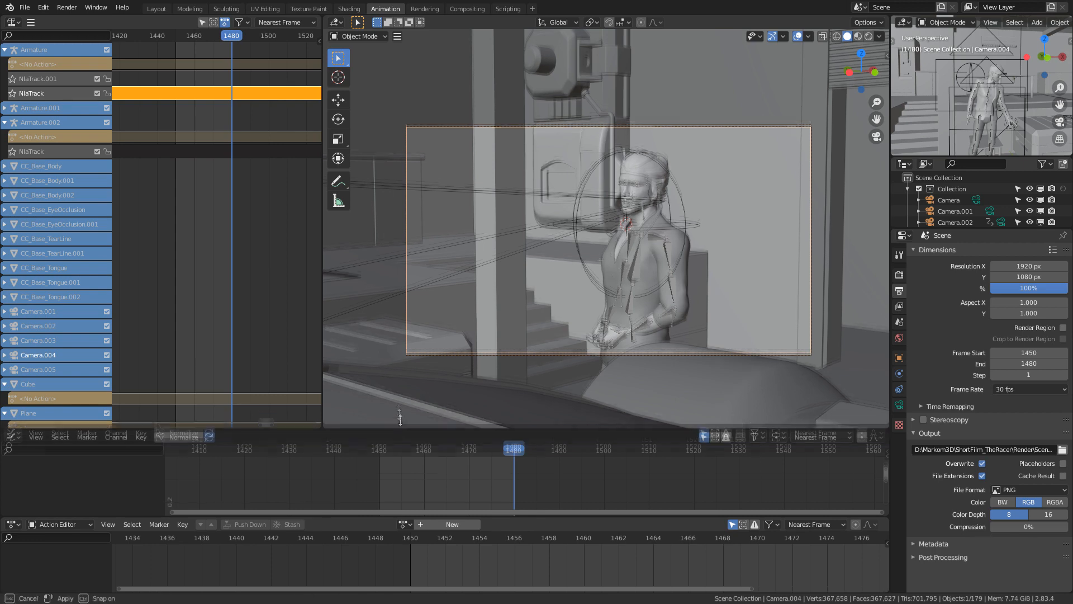
- Select the character's armature in the camera view and set the scene frame range to 437–1854
click(636, 253)
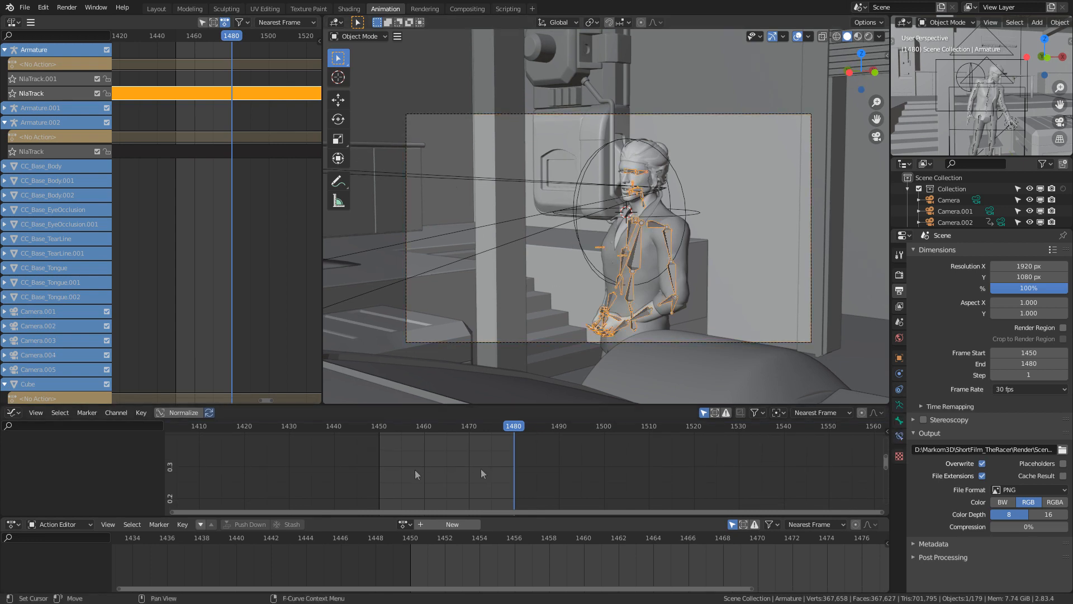
drag(1028, 353, 1065, 364)
scroll(540, 495, down, 4)
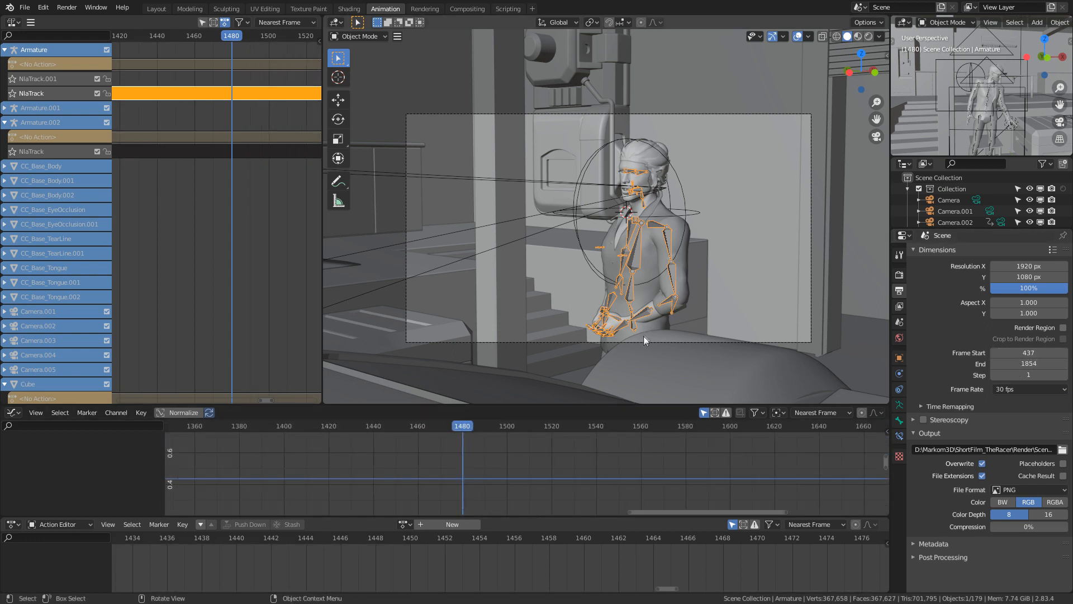
- Switch to VEGAS Pro and play the shot that starts at 00:20:17;15 as a reference
key(alt+Tab)
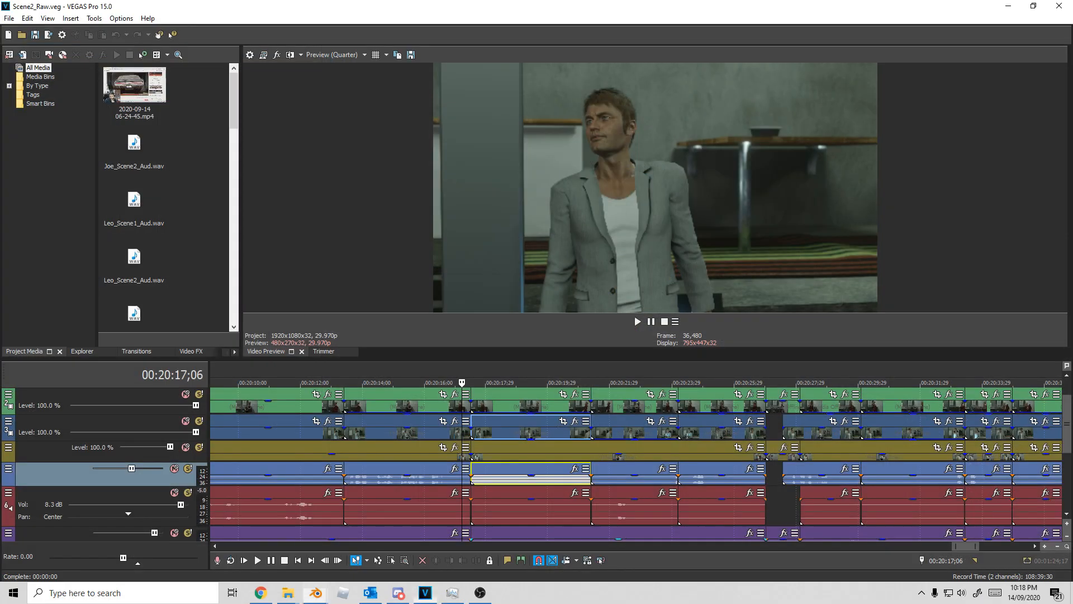
click(472, 386)
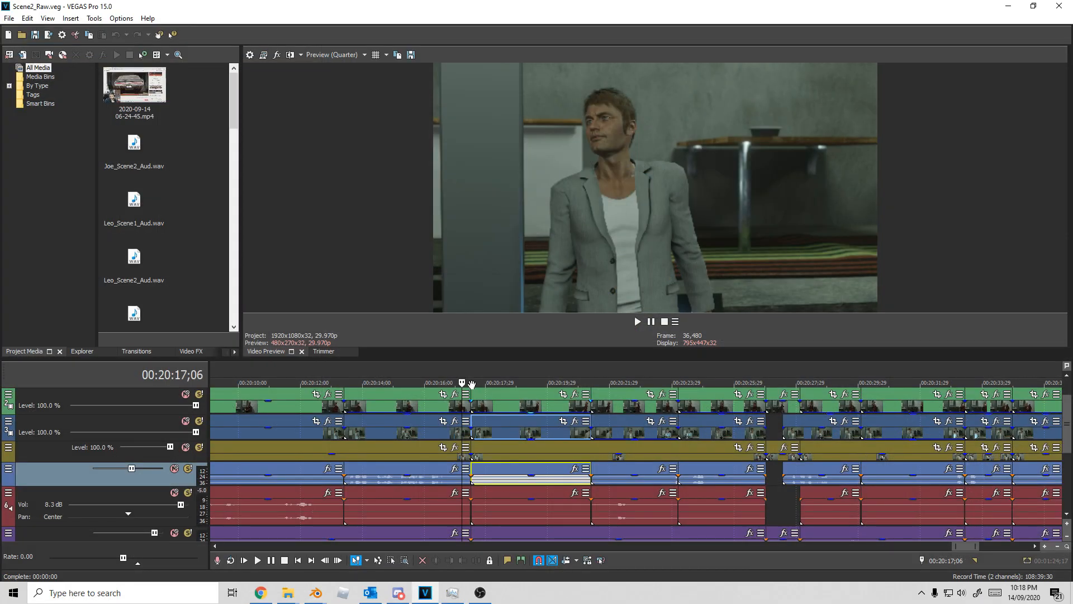
click(475, 434)
key(space)
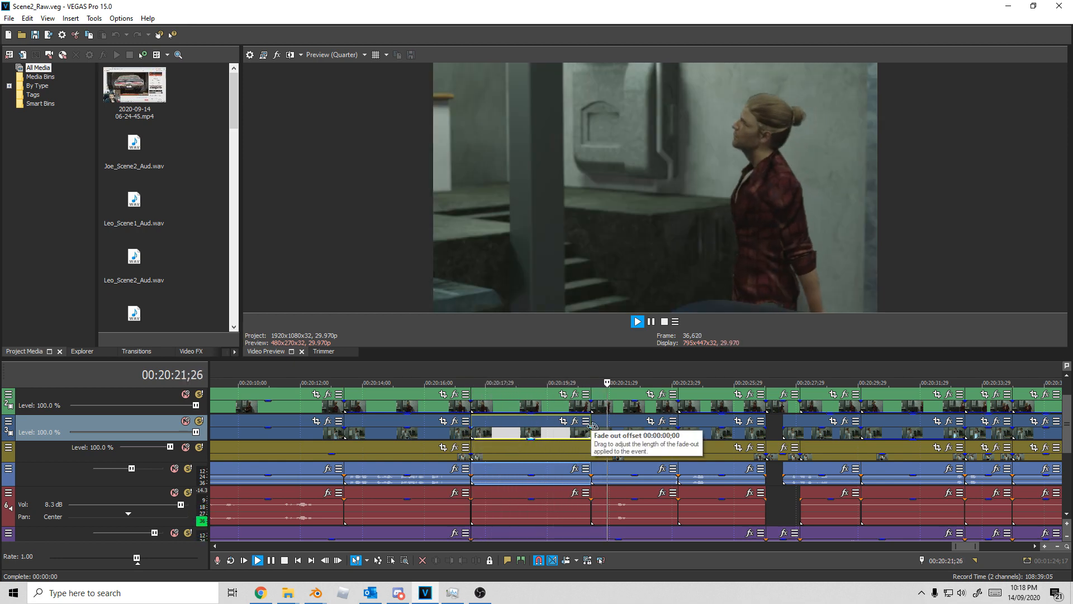
key(space)
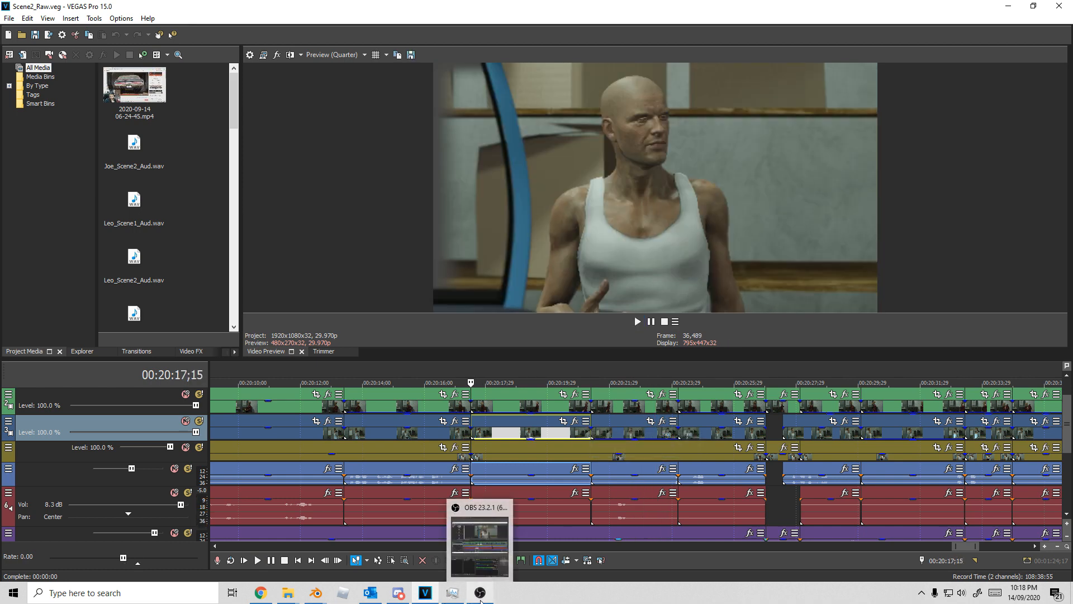
- Switch back to Blender, extend the end frame to 2316 and scrub the armature animation to frame 1871
mouse_move(315, 593)
click(322, 552)
drag(588, 431, 767, 434)
scroll(713, 448, down, 5)
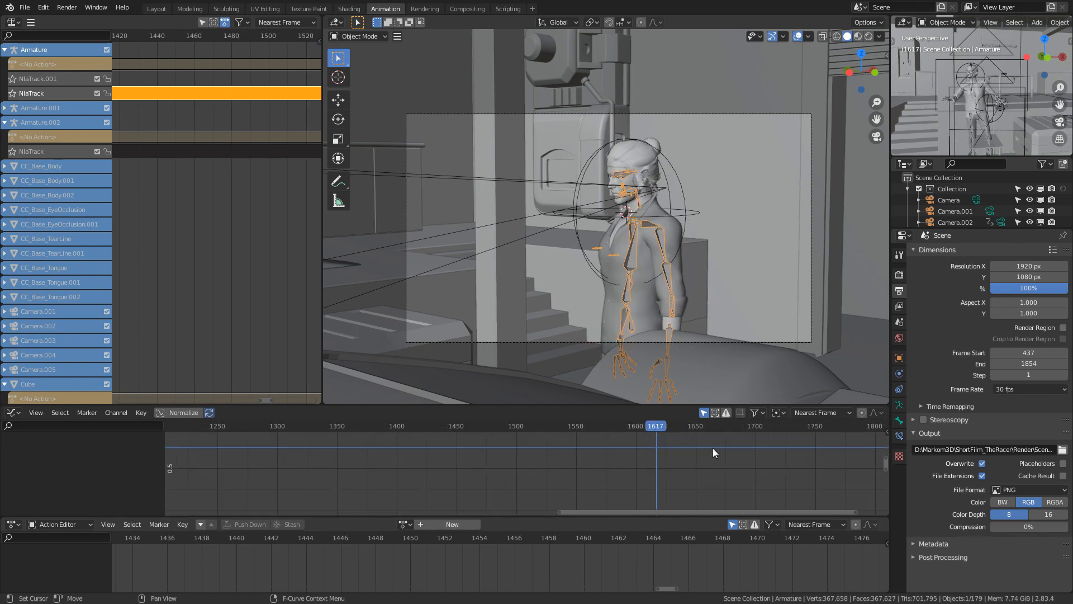
drag(405, 431, 592, 436)
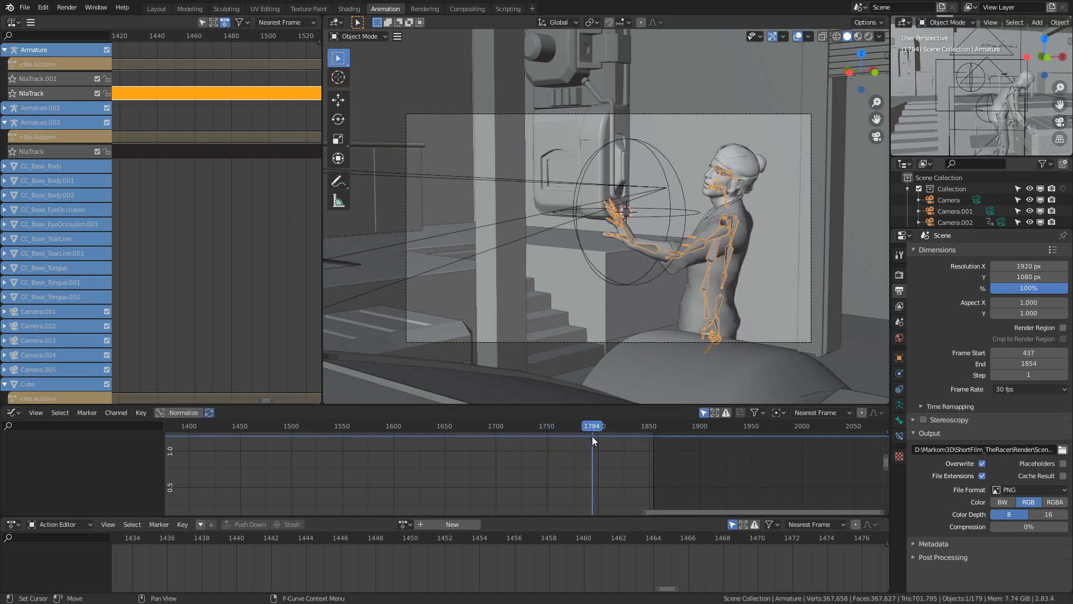
middle_drag(615, 447, 426, 451)
scroll(433, 447, up, 3)
drag(447, 437, 482, 445)
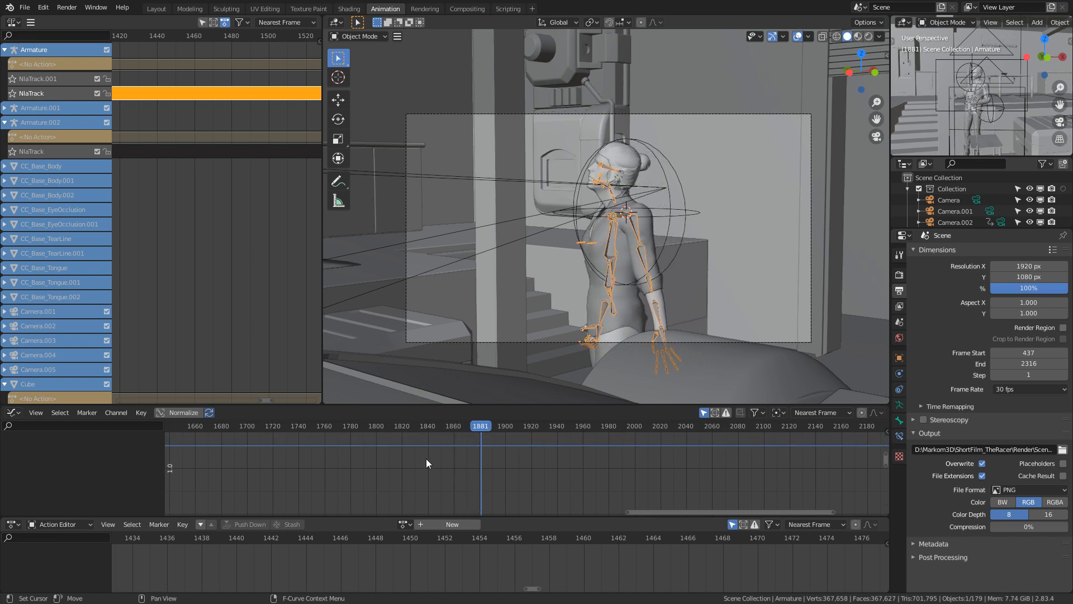
click(468, 428)
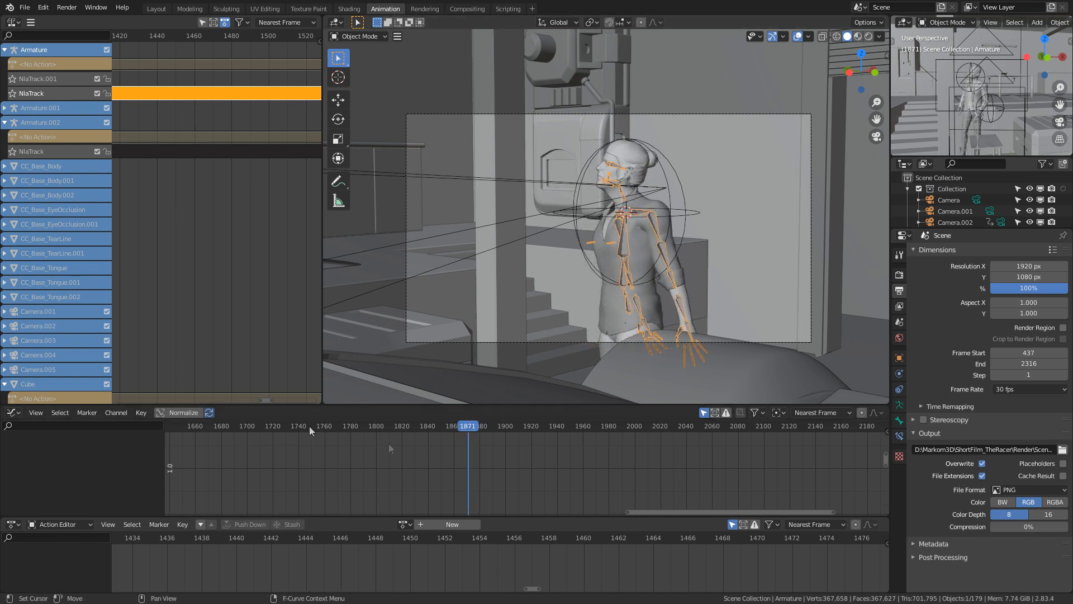
- Enter tweak mode on the armature's NLA strip and put the armature in Pose Mode
click(12, 22)
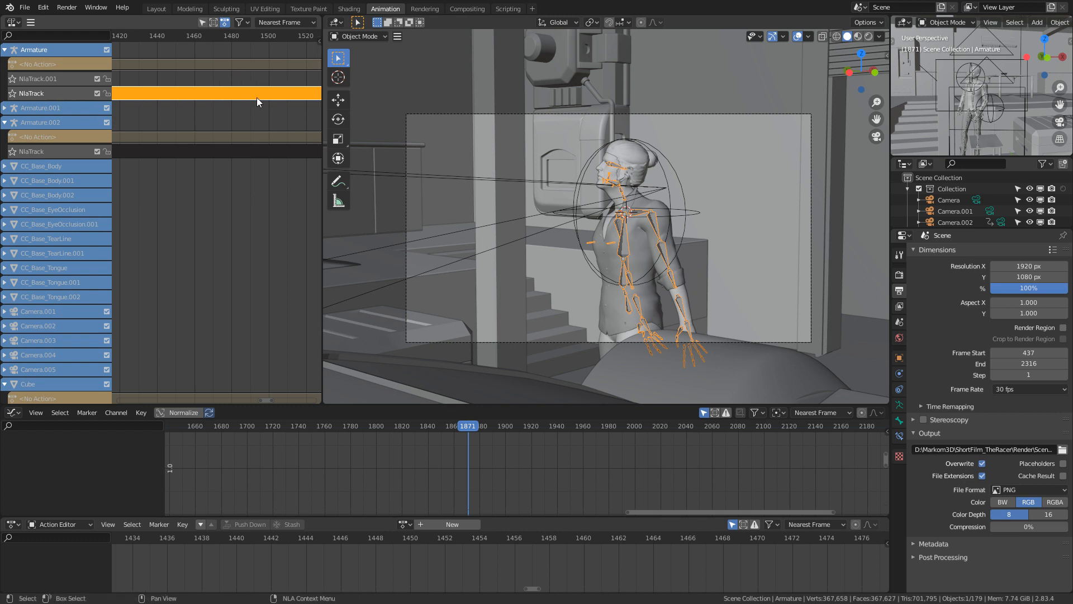
key(Tab)
shift+middle_drag(525, 350, 492, 175)
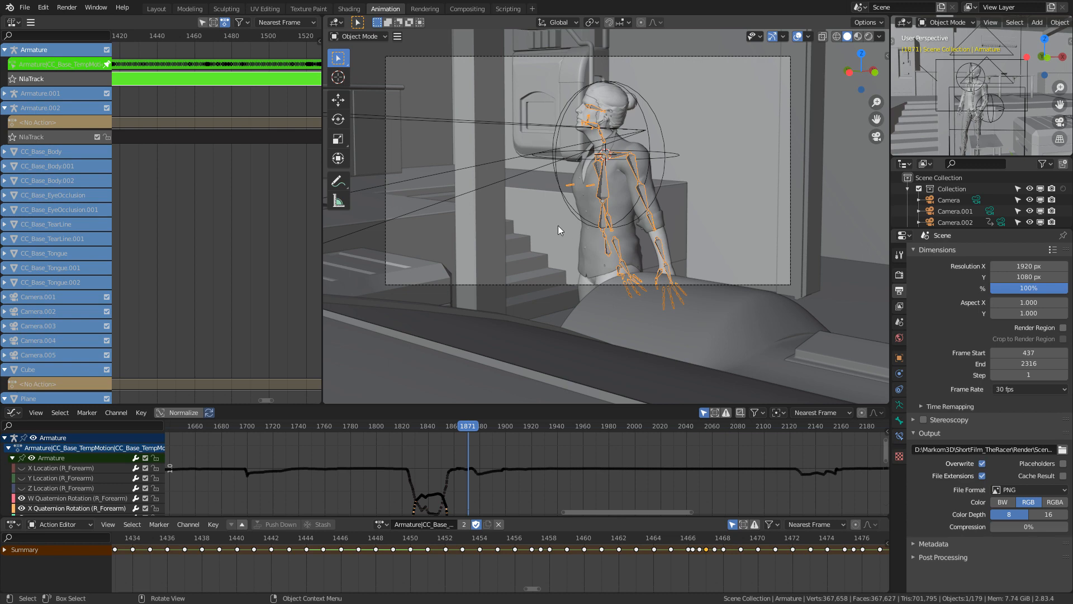
click(373, 37)
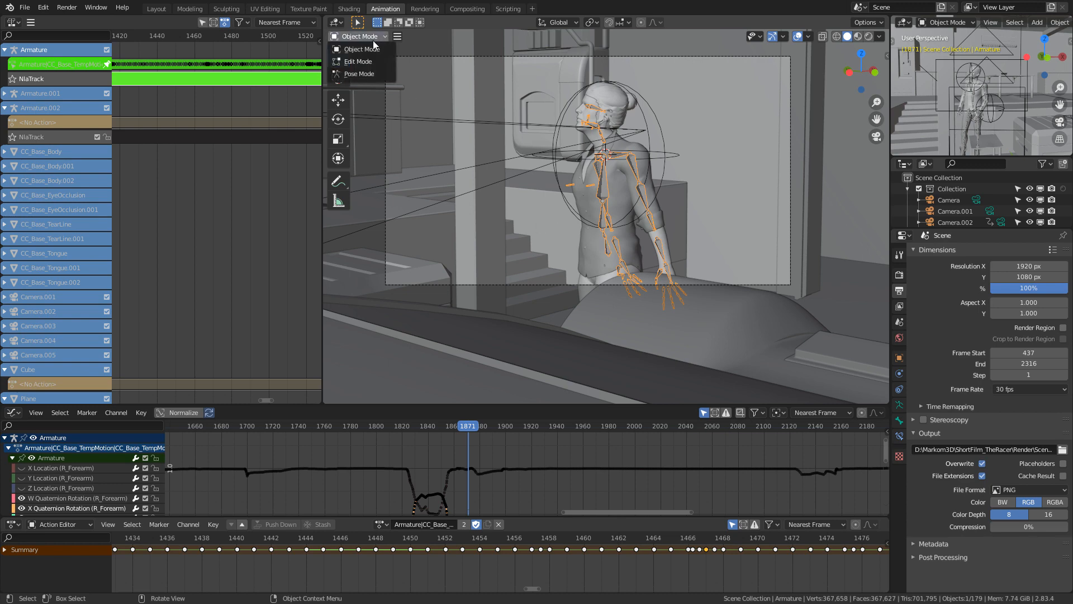
click(368, 73)
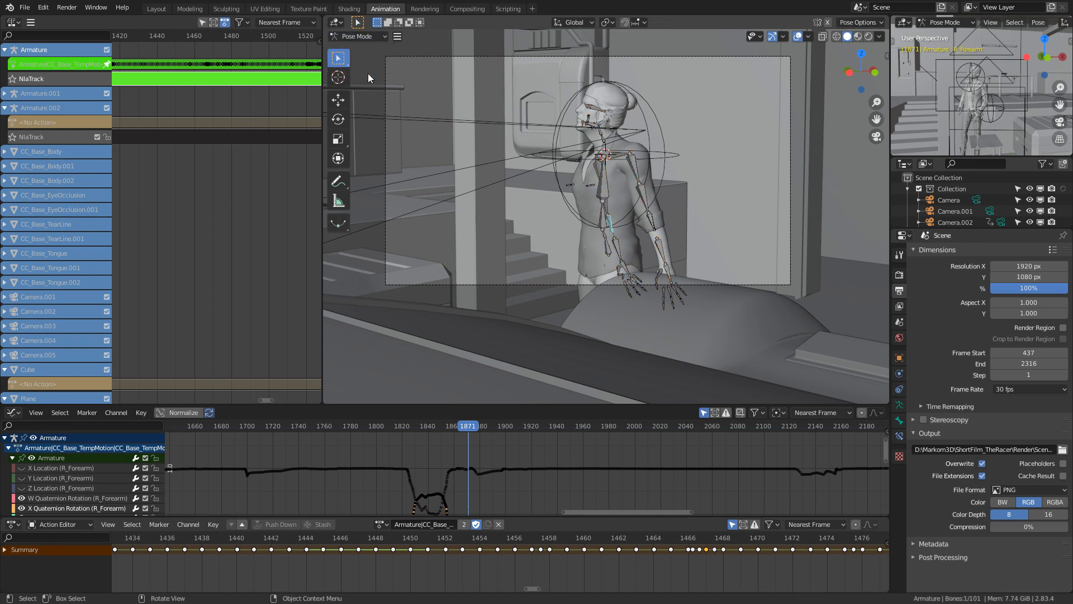
- Select the Hip bone and enlarge the Graph Editor to show its animation curves
click(605, 239)
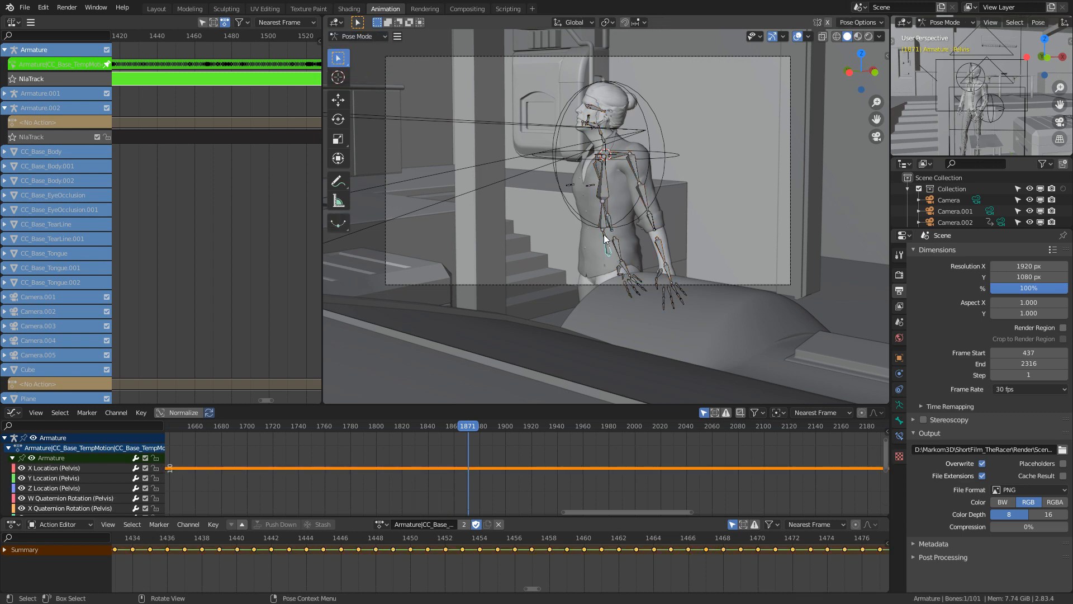
click(608, 250)
shift+middle_drag(609, 250, 582, 231)
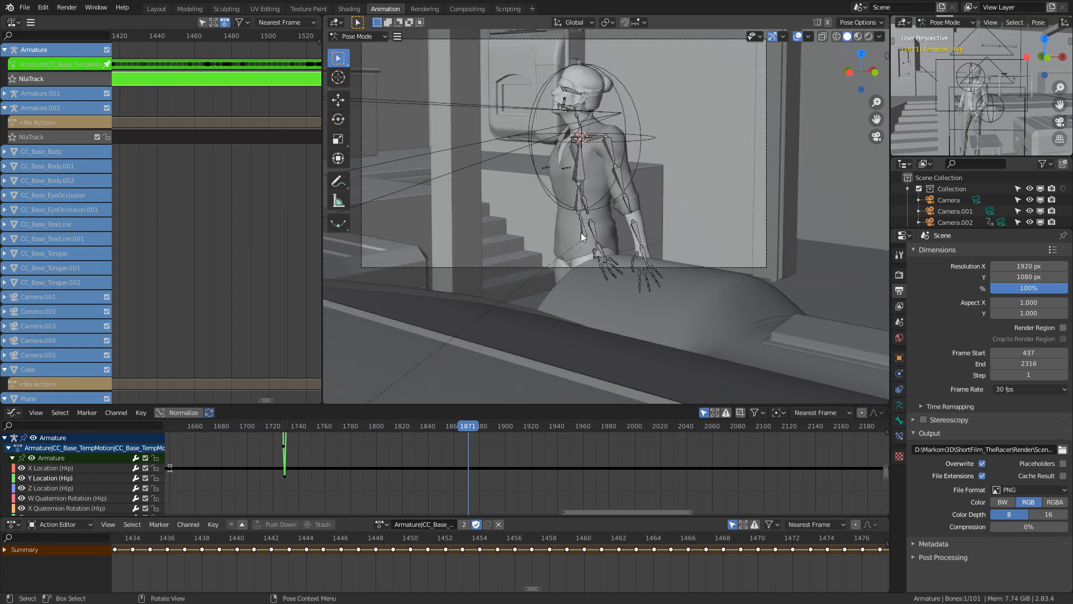
scroll(581, 232, up, 8)
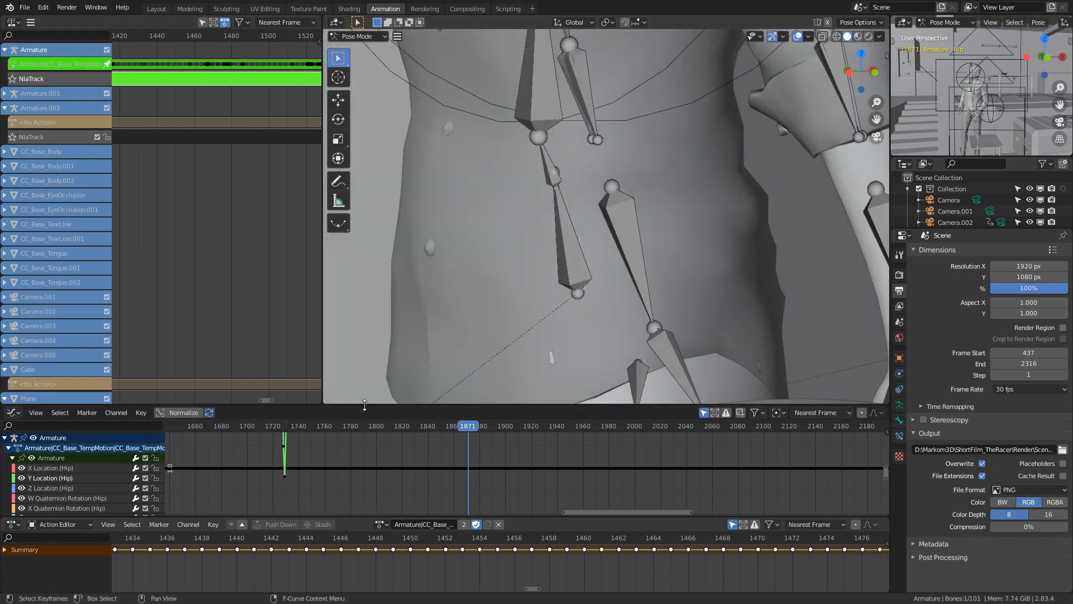
drag(364, 405, 364, 277)
middle_drag(475, 318, 471, 407)
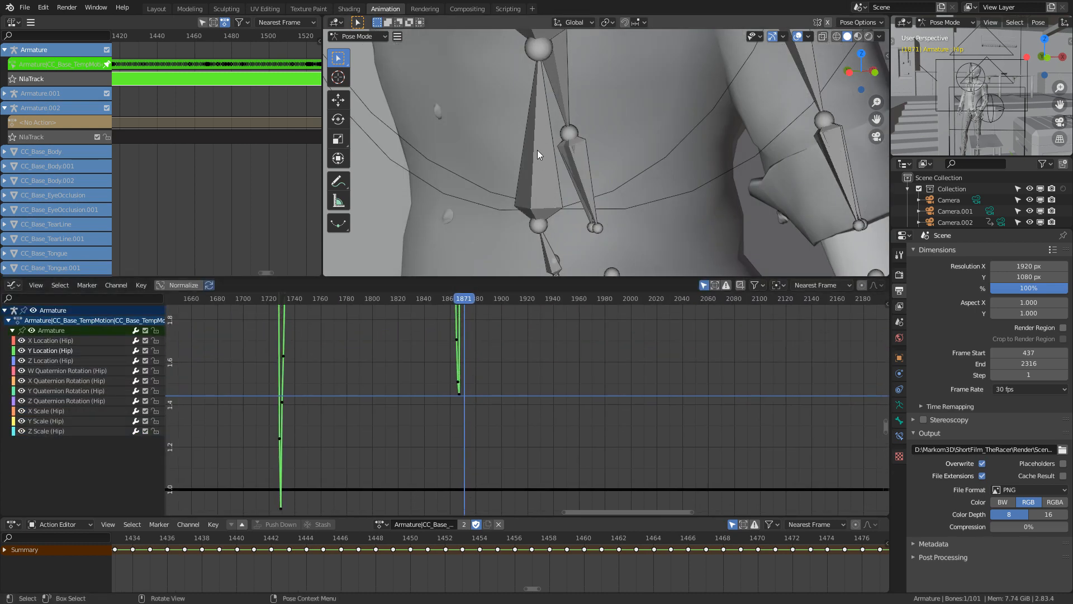
scroll(462, 418, down, 7)
middle_drag(482, 358, 511, 426)
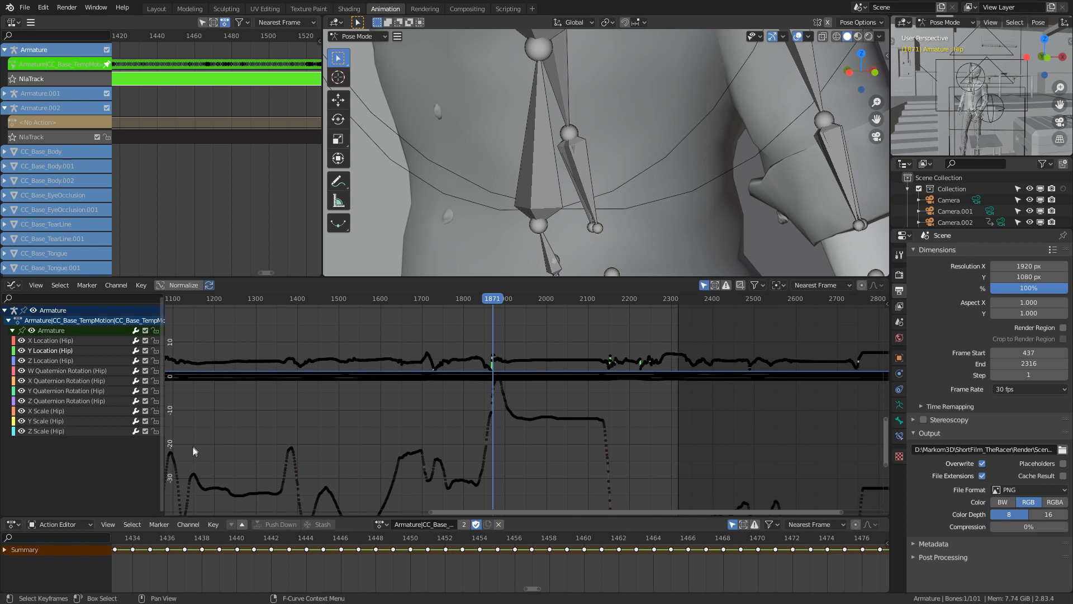
- Hide the Hip bone's rotation, scale, X Location and Z Location curves, leaving only Y Location shown
click(21, 371)
click(22, 382)
click(22, 391)
click(23, 401)
click(21, 412)
click(22, 421)
click(21, 431)
scroll(602, 177, down, 8)
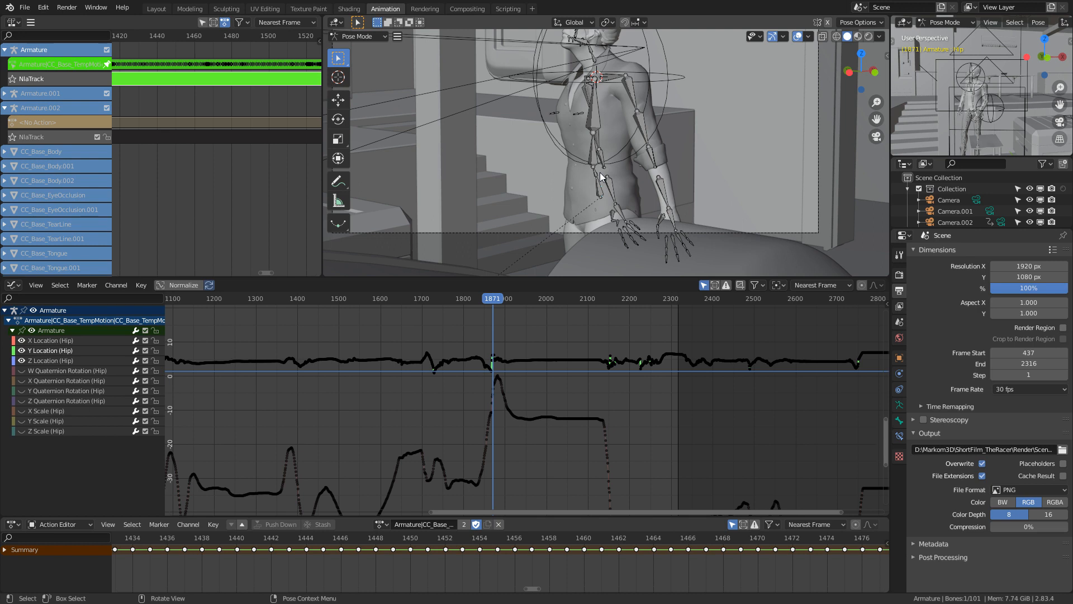
shift+middle_drag(596, 124, 586, 150)
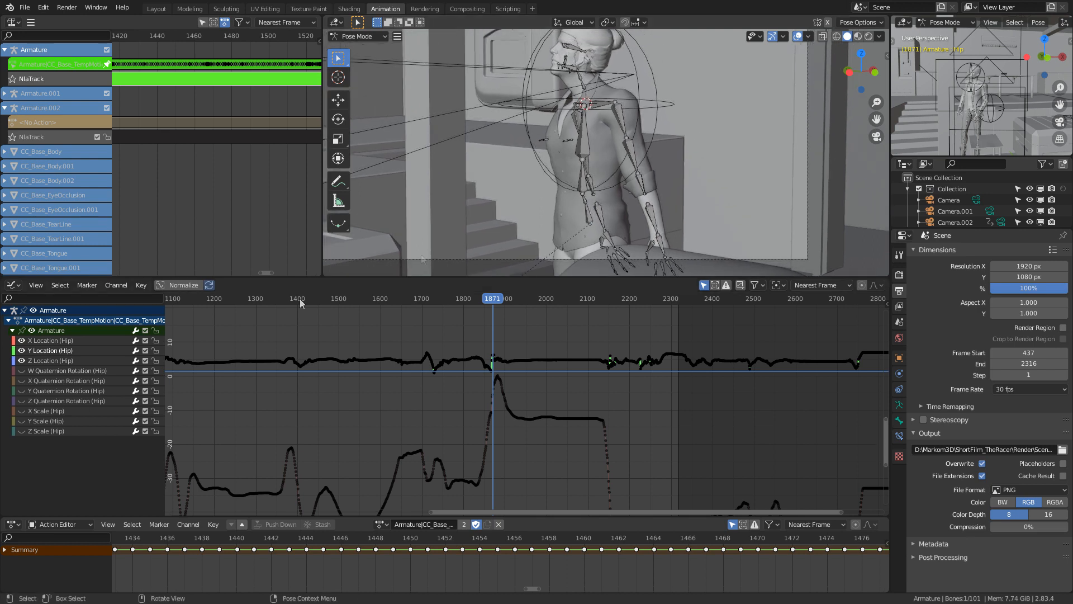
click(21, 361)
click(21, 342)
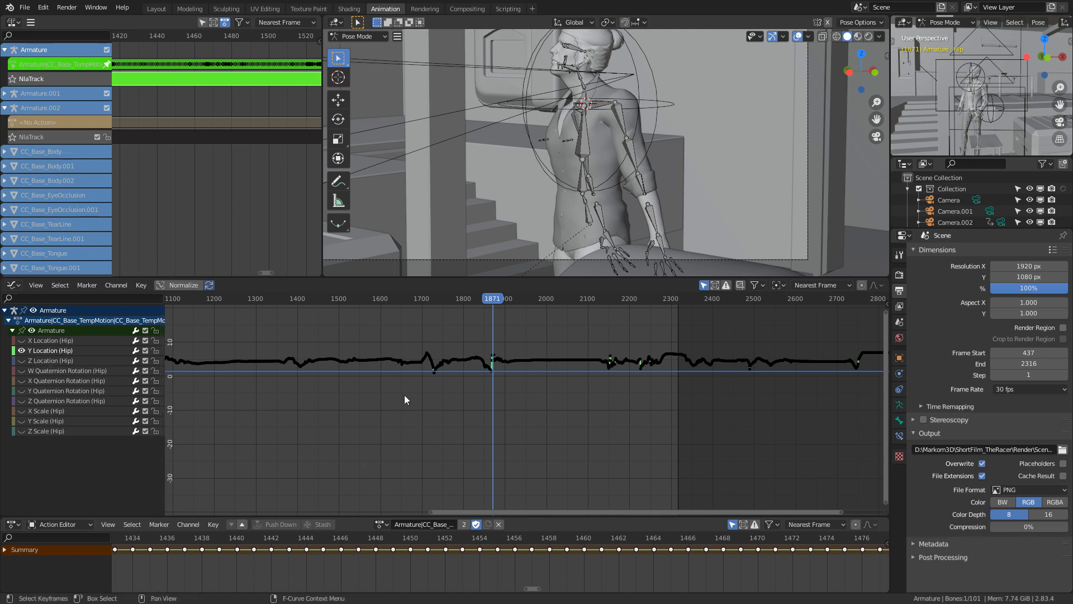
- Try to shift all Y Location keyframes of the Hip bone upward along the value axis
key(a)
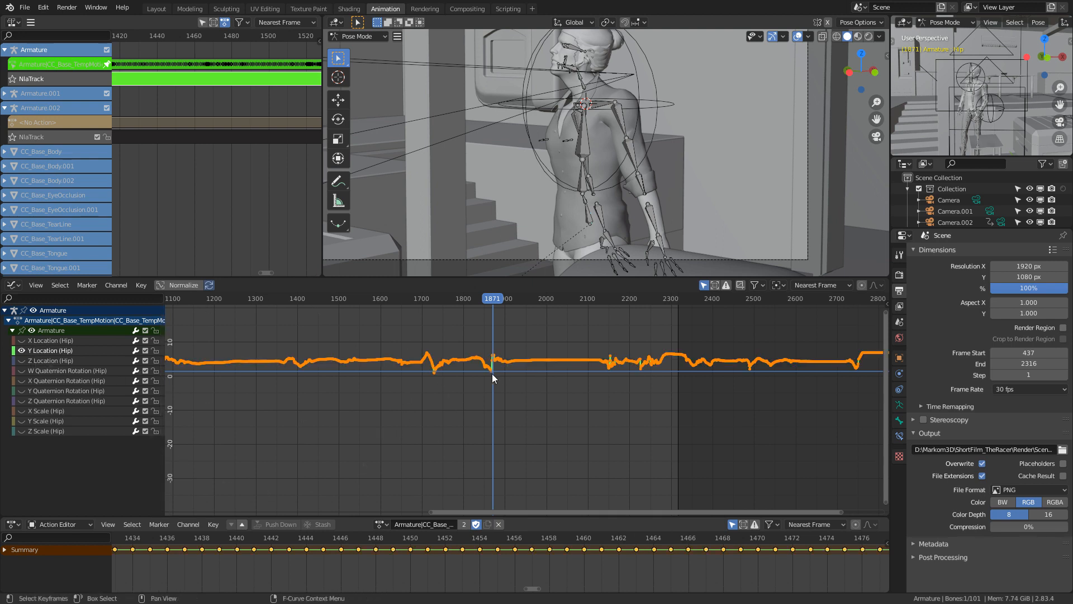
key(g)
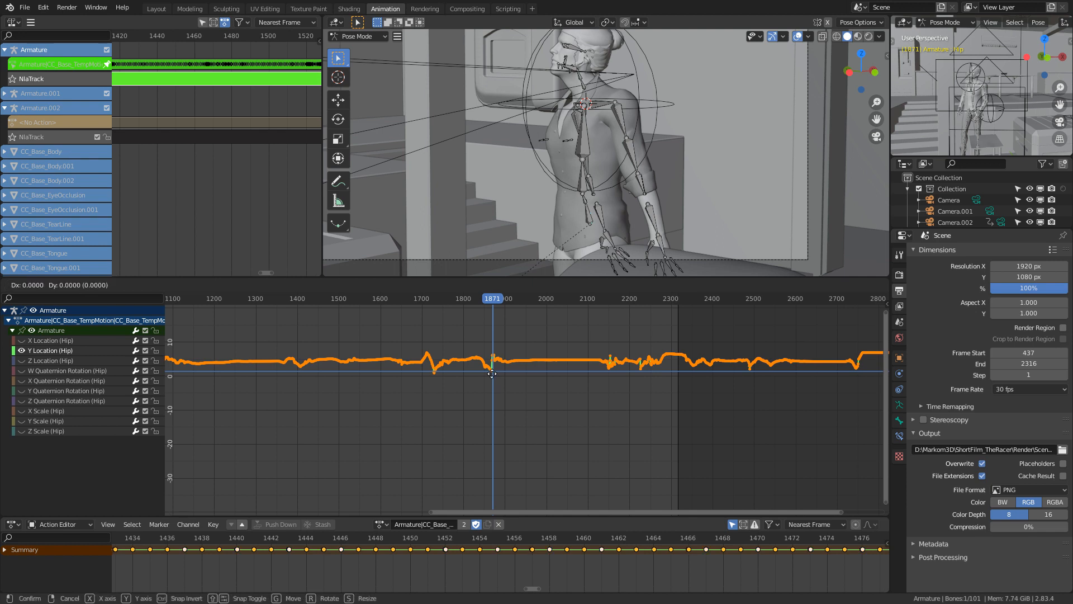
key(y)
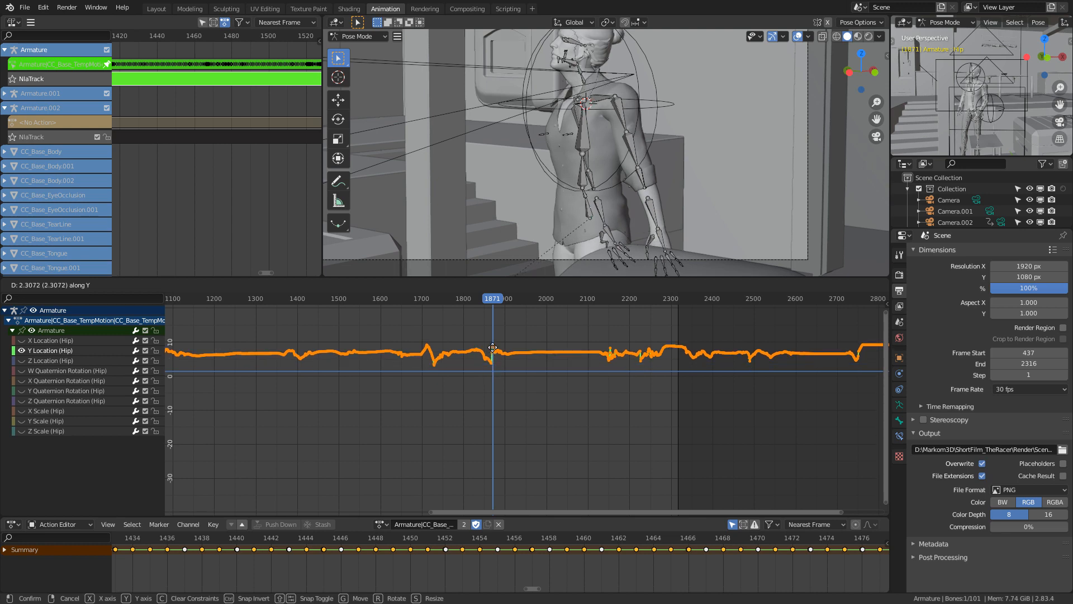
right_click(488, 380)
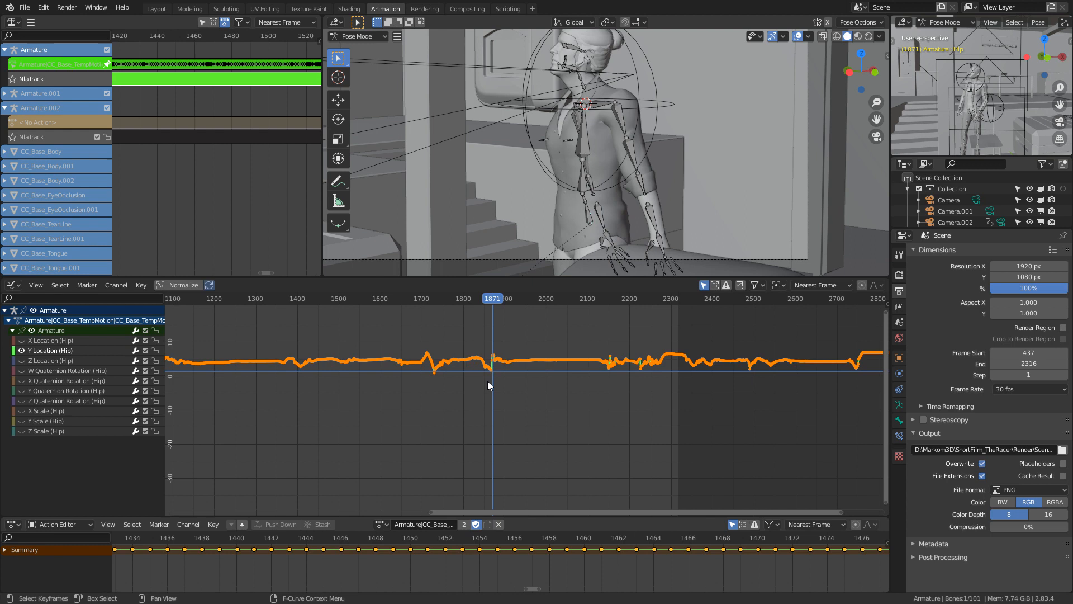
- Isolate the Hip bone's Z Location curve and try to shift it down along the value axis
ctrl+click(21, 361)
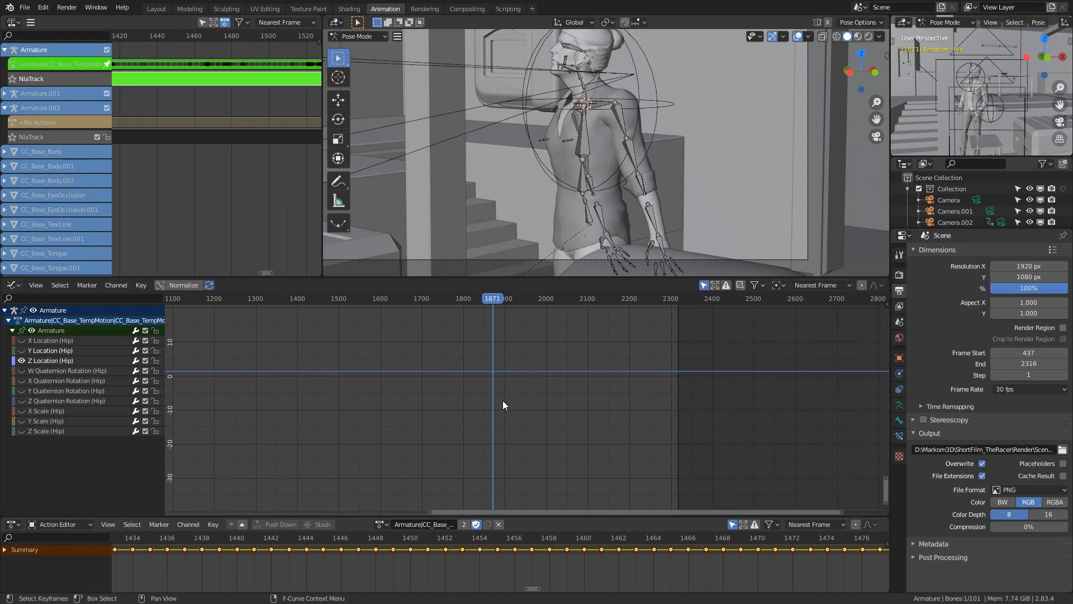
key(Home)
ctrl+middle_drag(565, 414, 544, 401)
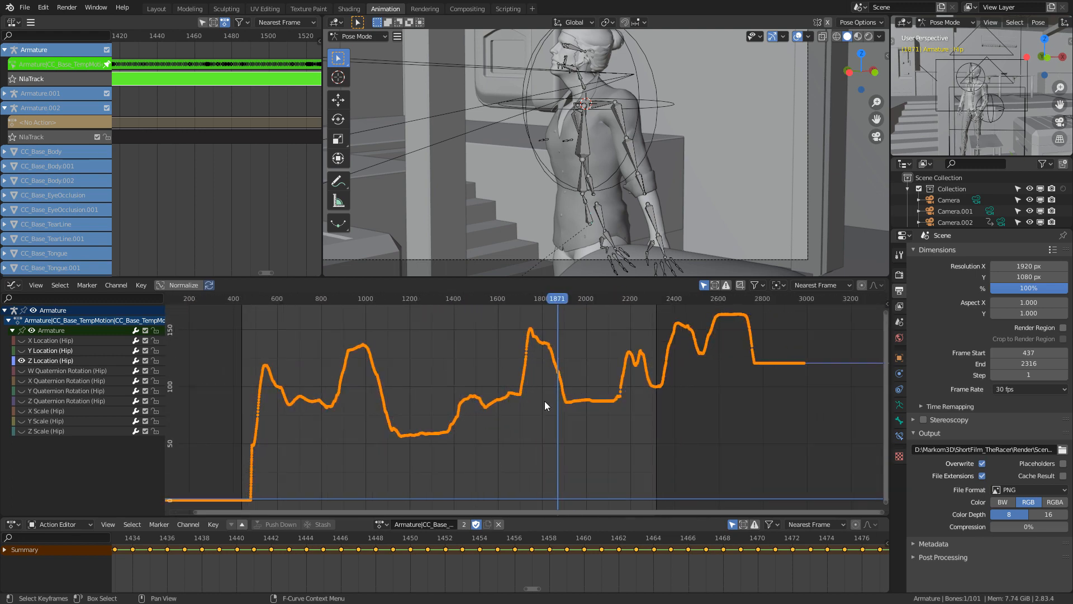
key(g)
key(y)
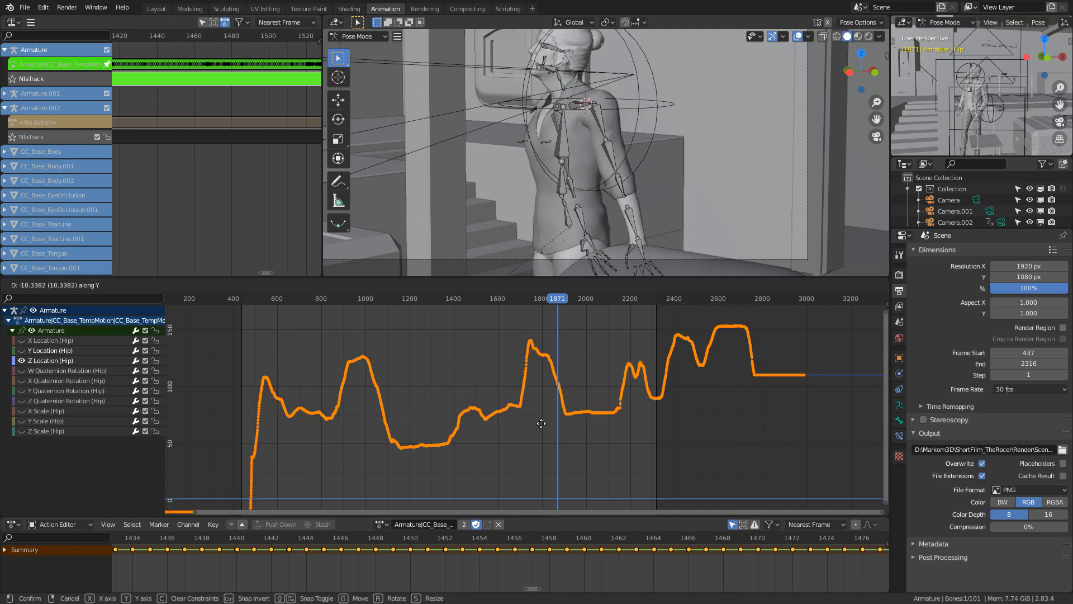
click(539, 415)
right_click(539, 414)
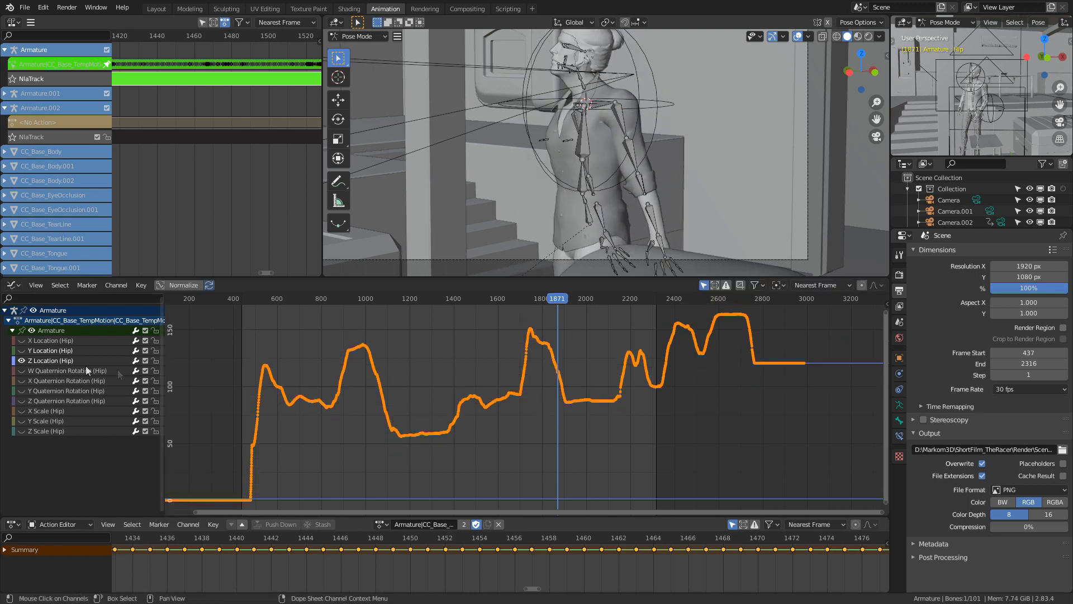
- Show the Hip bone's Y Location curve instead of Z Location and fit it in the Graph Editor
click(21, 361)
click(21, 351)
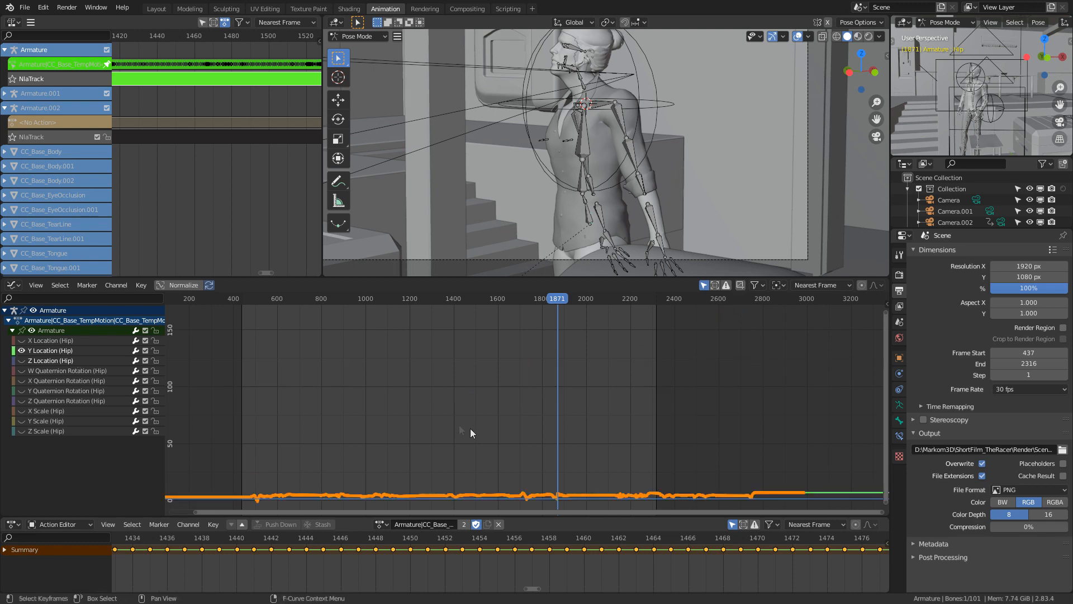
key(Home)
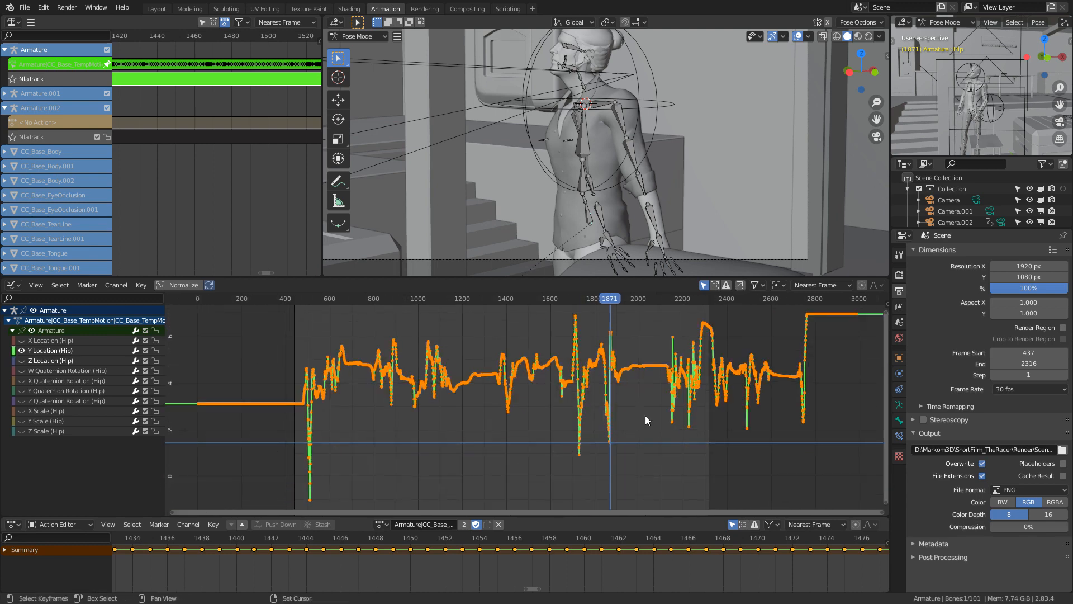
- Select a single Y Location keyframe at the top of the spike around frame 1871
middle_drag(645, 415, 508, 439)
scroll(491, 421, up, 5)
middle_drag(448, 394, 478, 416)
scroll(454, 422, up, 4)
scroll(477, 438, up, 8)
scroll(474, 378, up, 1)
scroll(482, 371, up, 5)
scroll(461, 353, up, 3)
scroll(505, 416, up, 8)
click(426, 400)
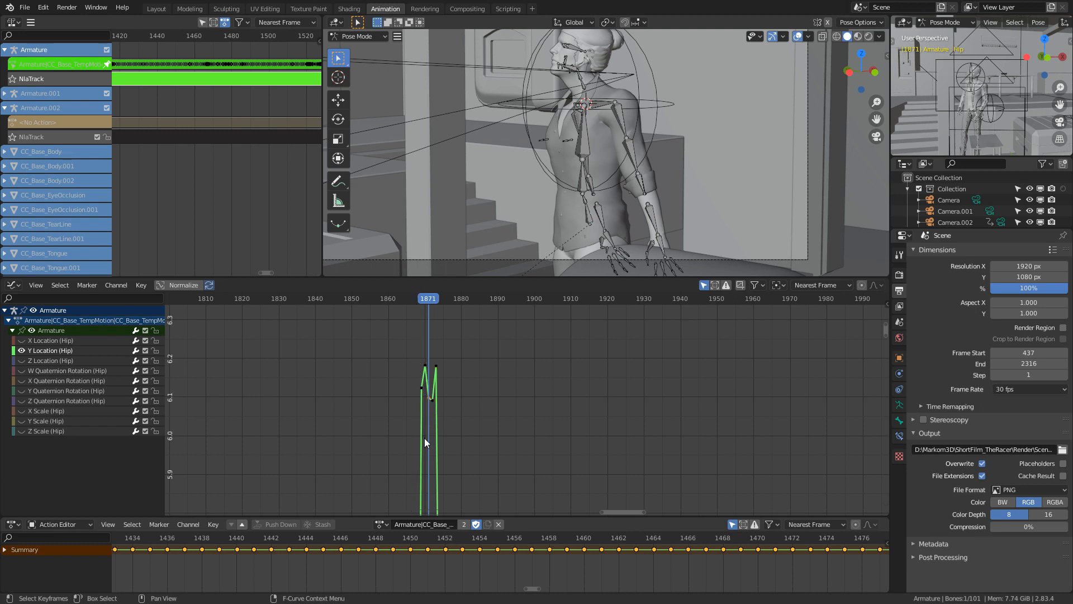
- Grow the keyframe selection outward along the Hip's Y Location spike around frame 1871
scroll(393, 562, down, 6)
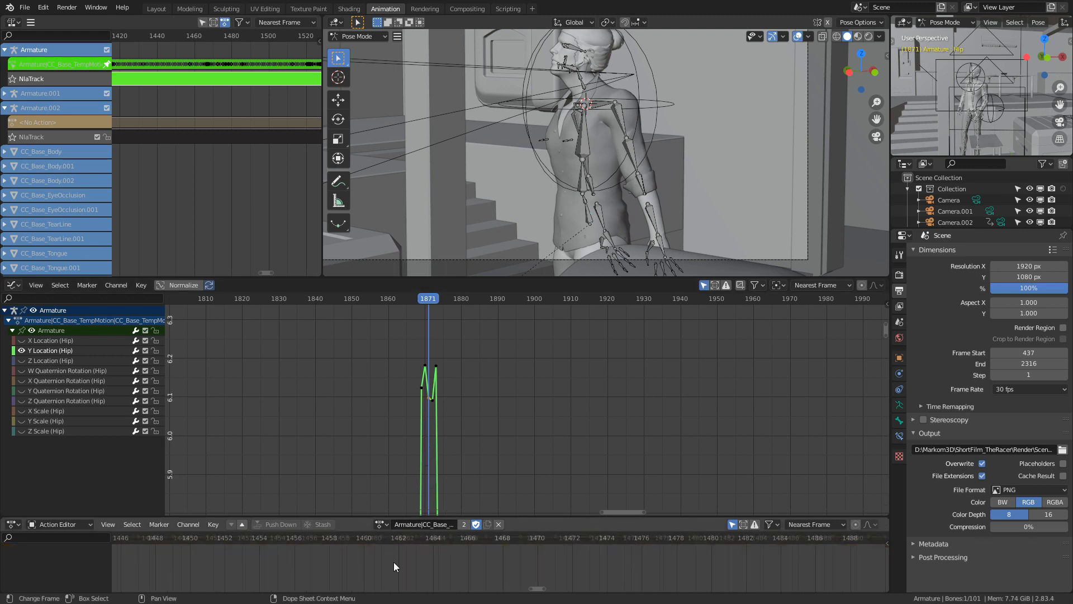
scroll(500, 546, down, 6)
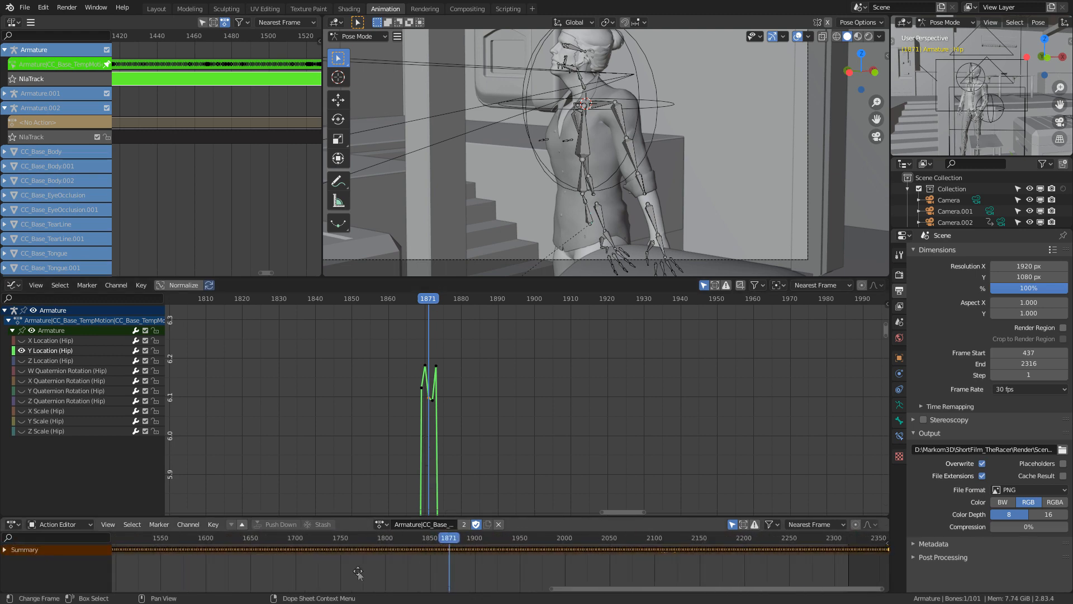
scroll(434, 561, up, 5)
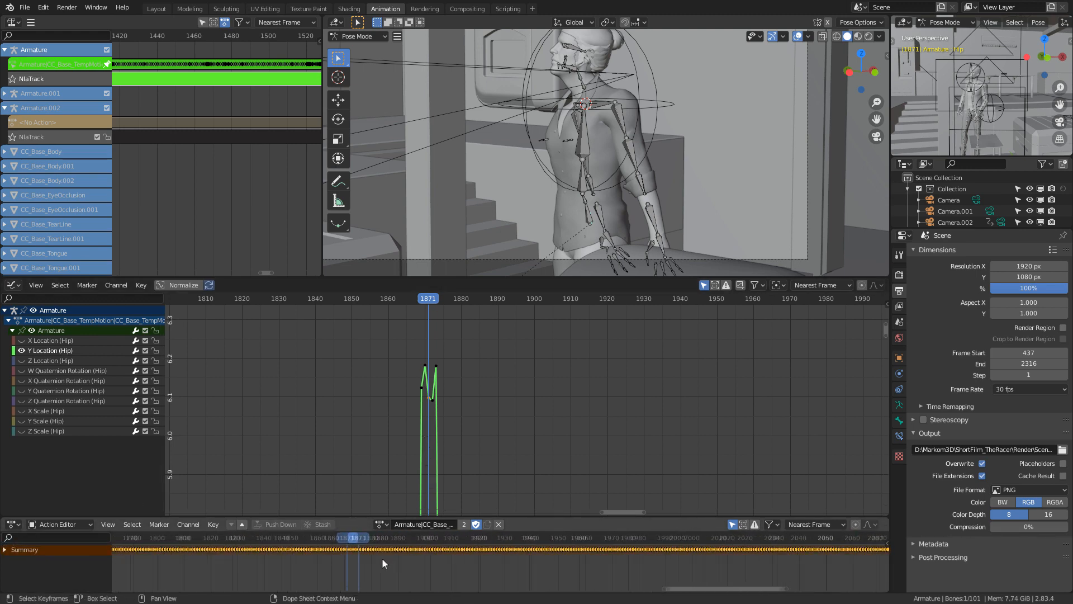
scroll(501, 566, up, 4)
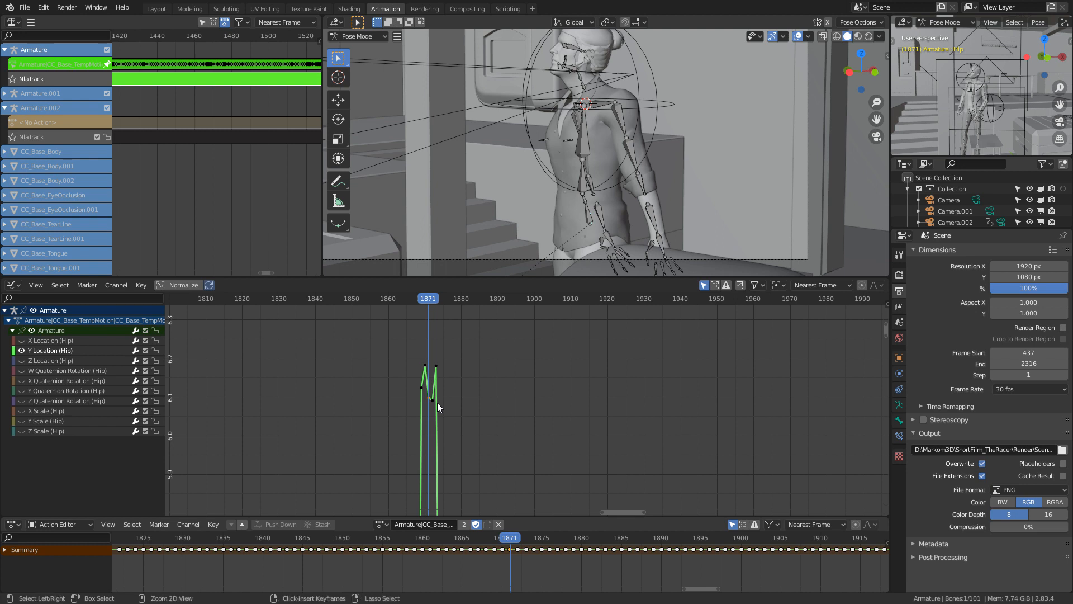
key(ctrl+KP_Add)
scroll(487, 447, down, 4)
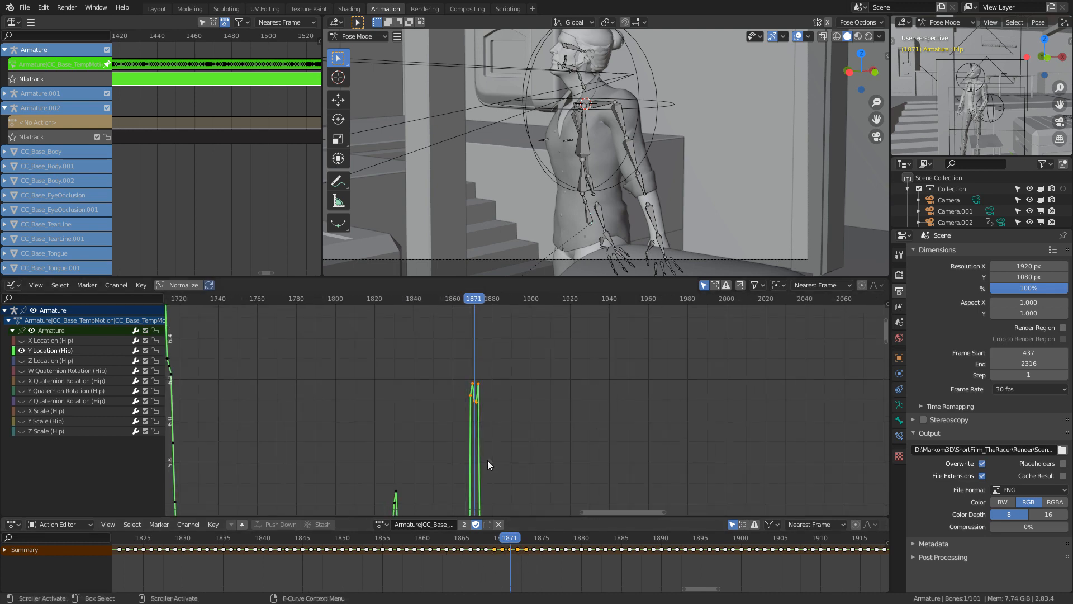
scroll(482, 378, down, 5)
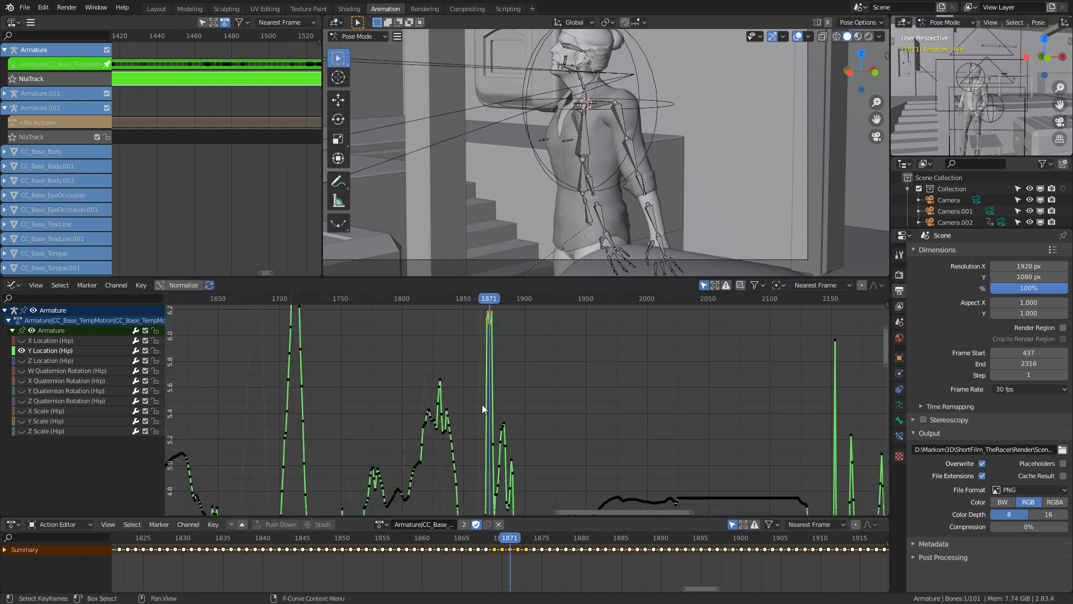
scroll(473, 389, down, 2)
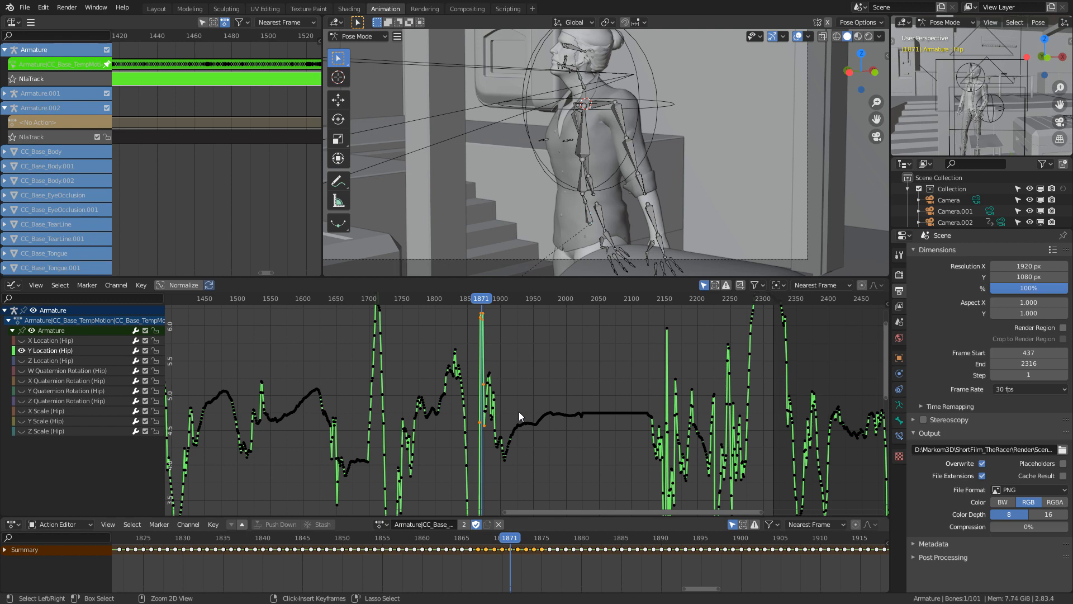
mouse_move(494, 431)
middle_down()
mouse_move(494, 319)
mouse_move(481, 444)
middle_up()
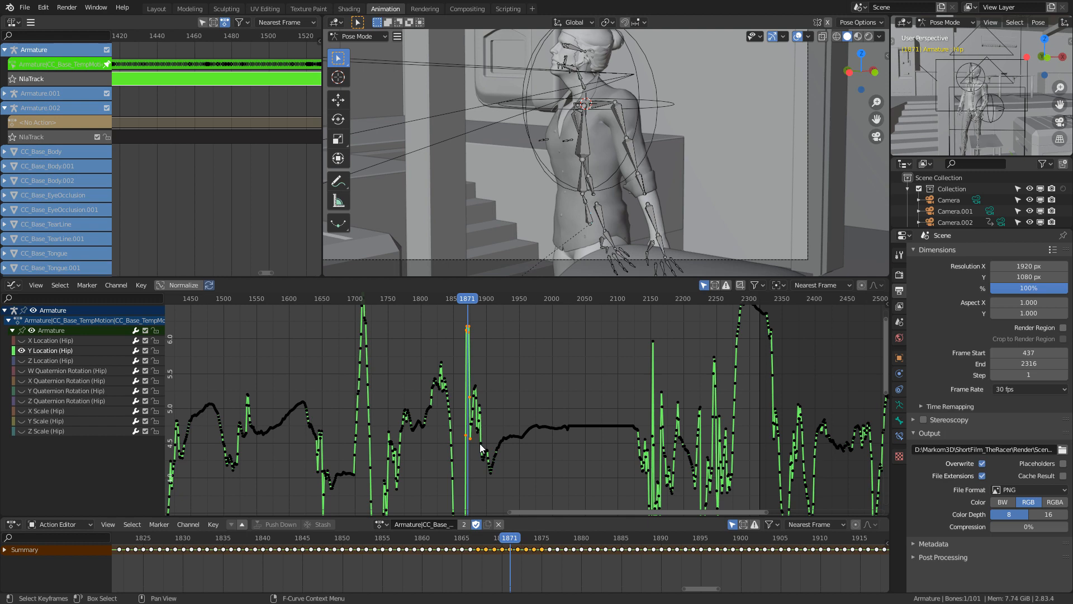
scroll(479, 445, up, 4)
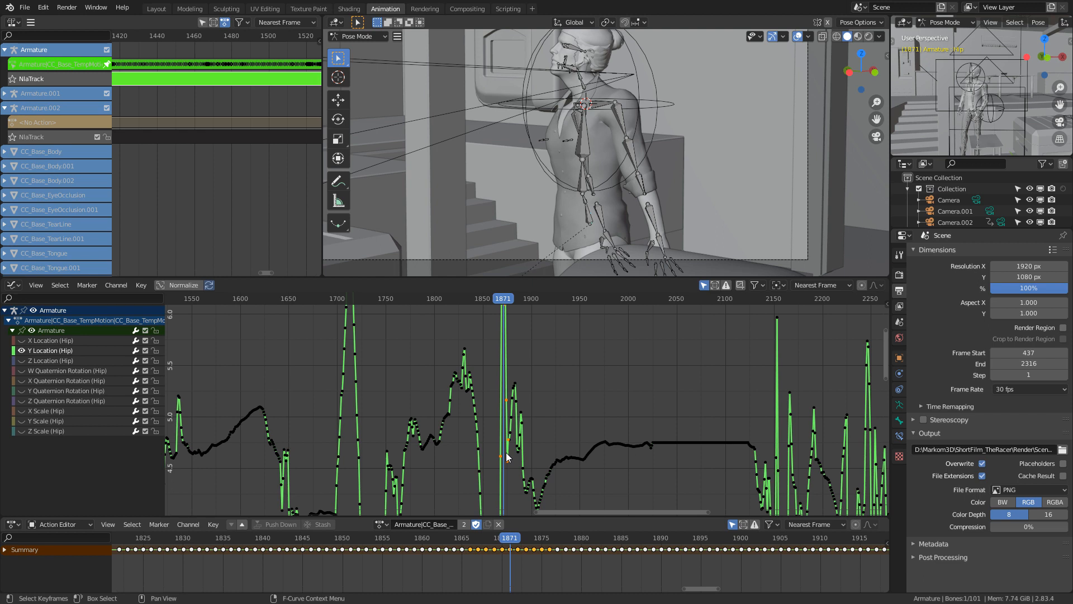
- Try Bezier interpolation on the selected spike keyframes and undo it
key(t)
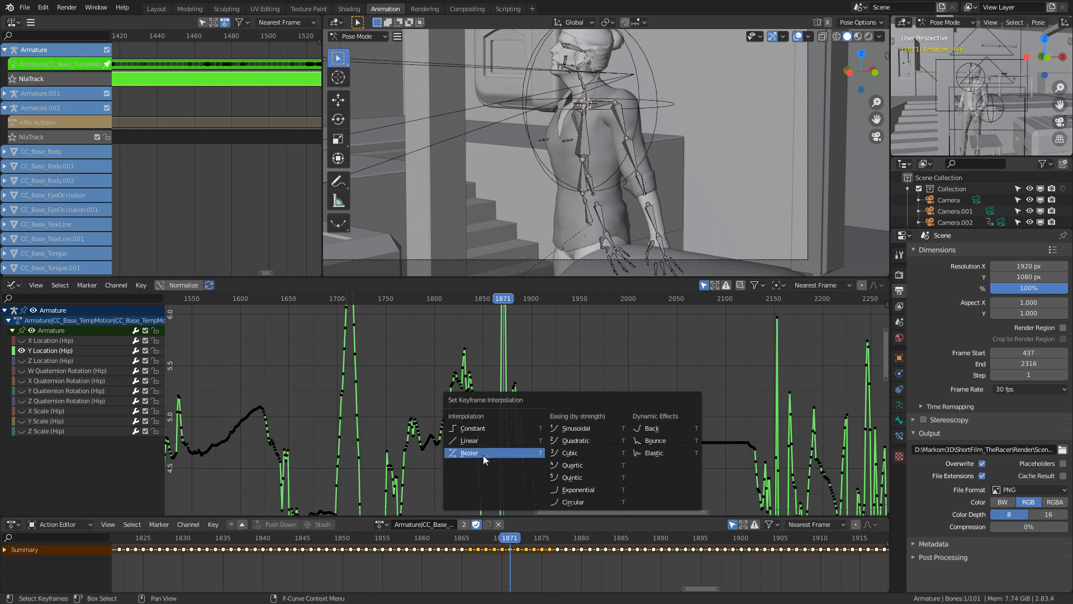
click(482, 453)
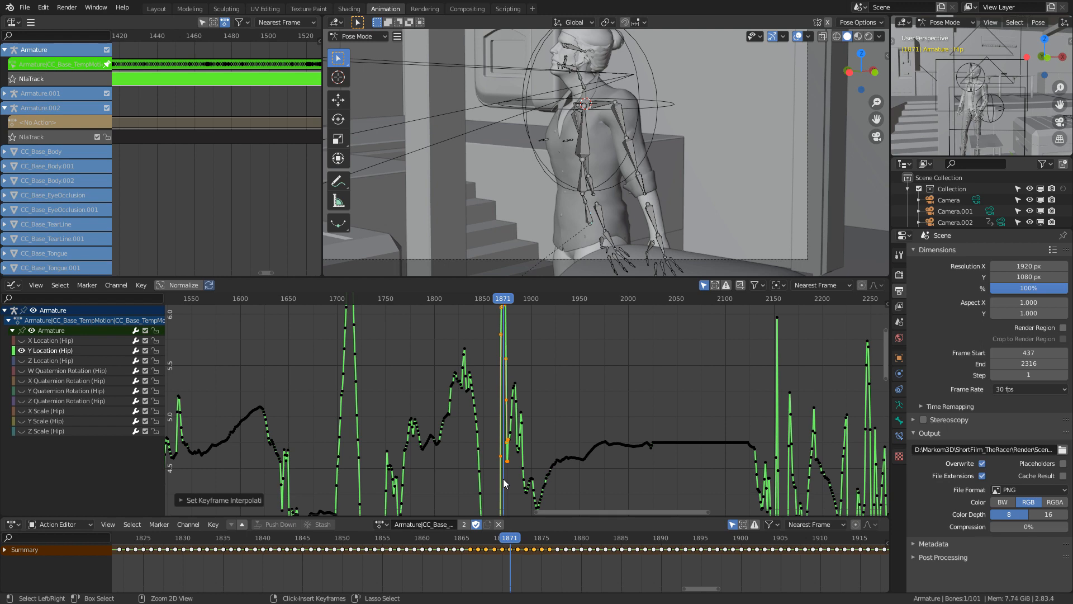
key(ctrl+z)
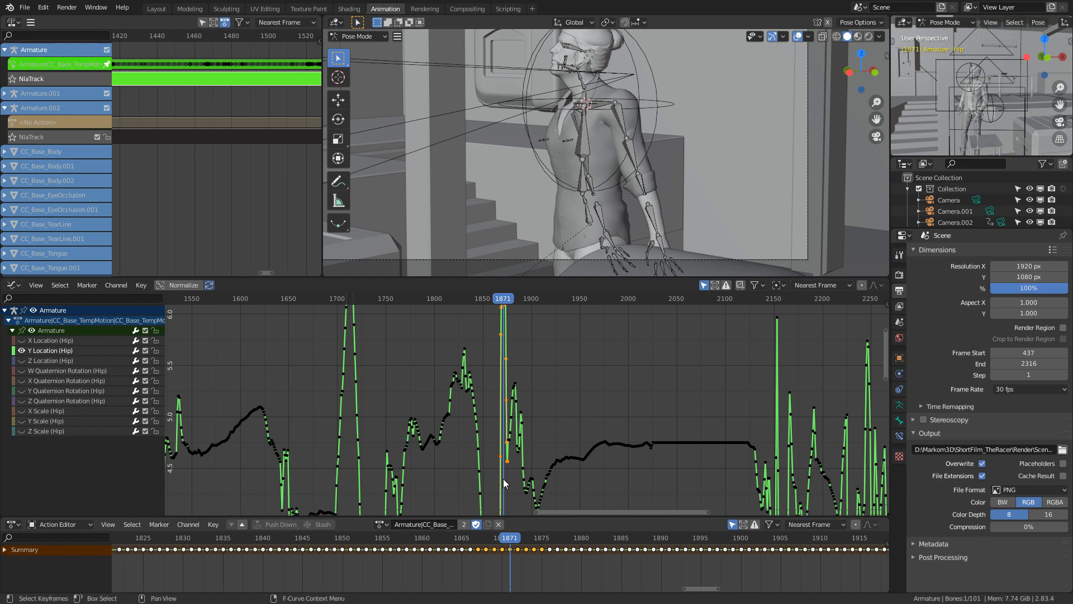
- Delete the selected Y Location keyframes that form the spike around frame 1871
scroll(505, 475, down, 4)
middle_drag(505, 475, 515, 430)
scroll(503, 431, down, 3)
key(x)
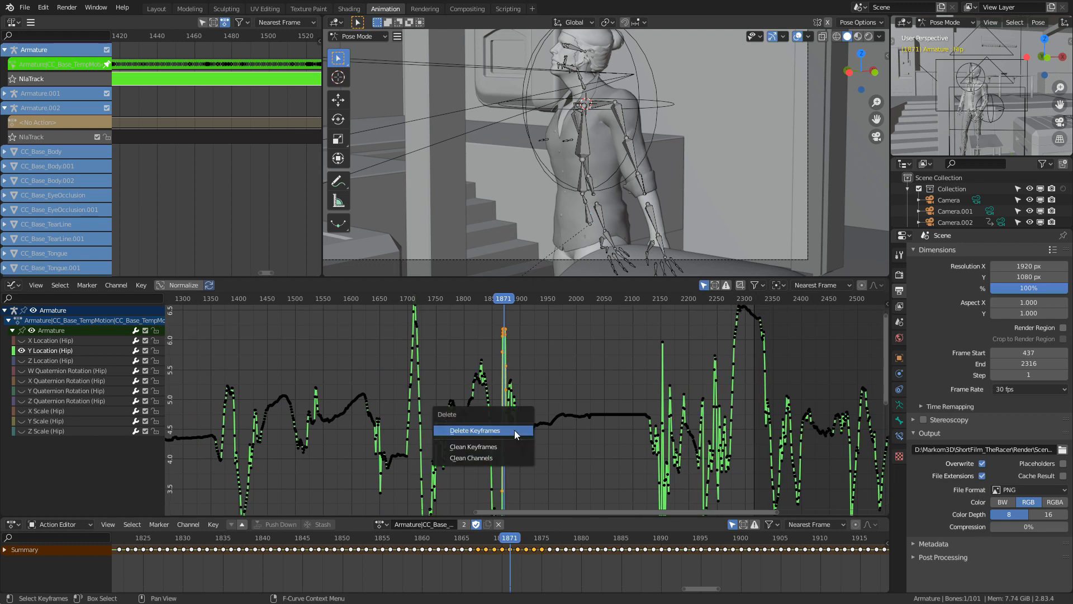
click(514, 430)
middle_drag(514, 431, 518, 374)
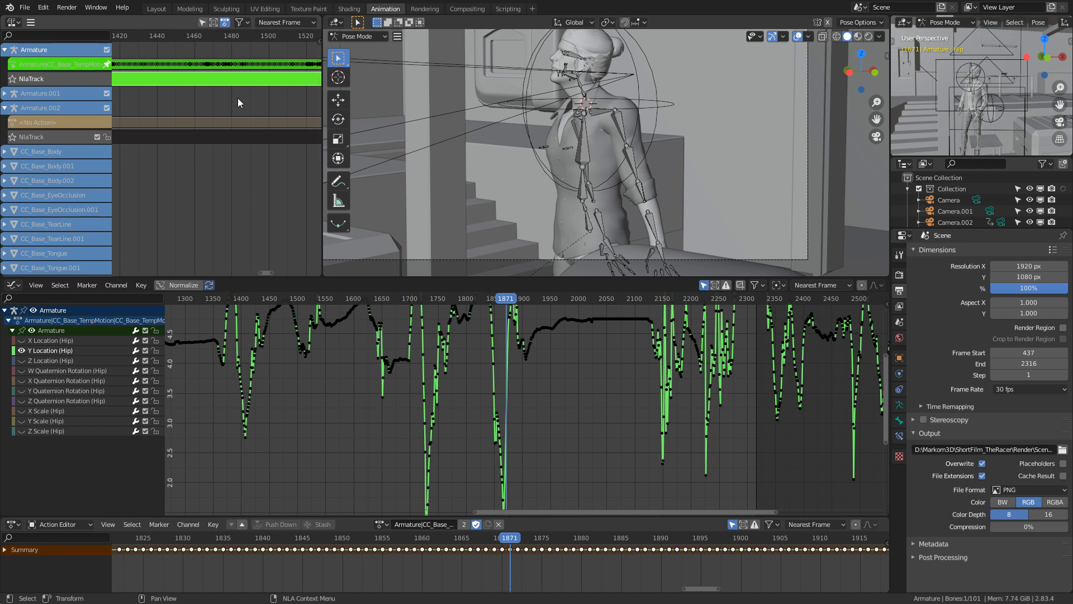
- Leave the armature strip's tweak mode, scrub to frame 1869 to check the pose, and reopen the action for editing
key(Tab)
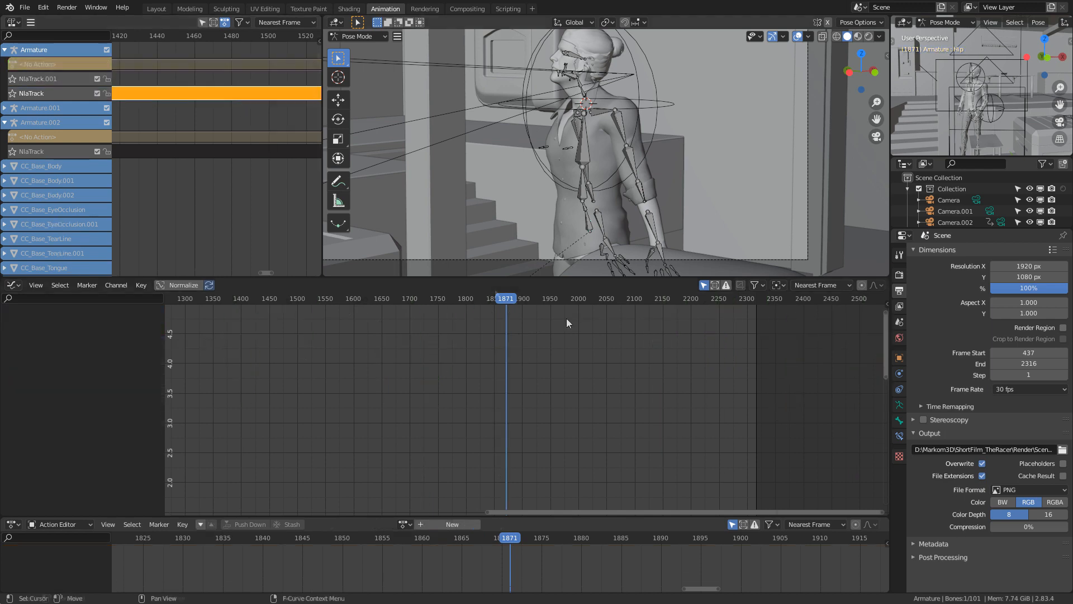
mouse_move(509, 300)
mouse_down()
mouse_move(488, 297)
mouse_move(516, 310)
mouse_move(505, 313)
mouse_up()
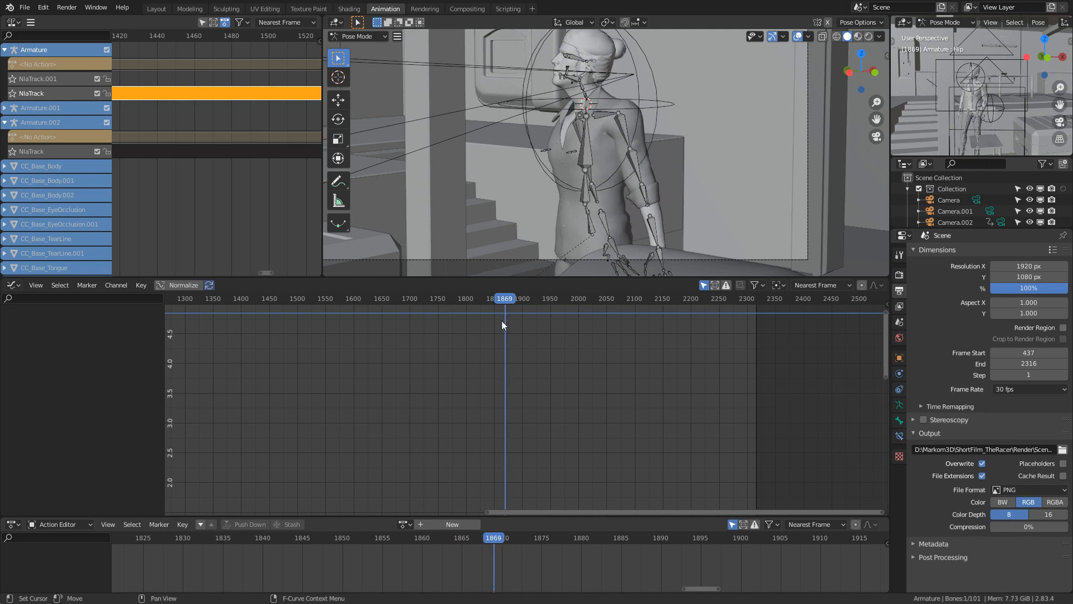
key(Tab)
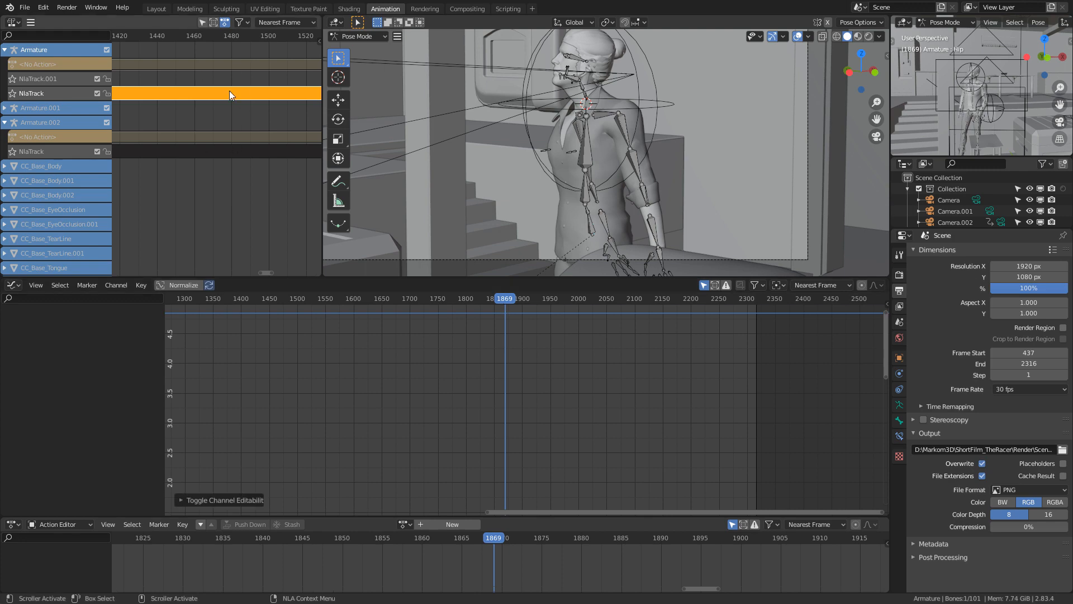
key(Tab)
- Box-select the Y Location keyframes in the lower part of the sharp dip just before frame 1869
ctrl+middle_drag(520, 359, 489, 457)
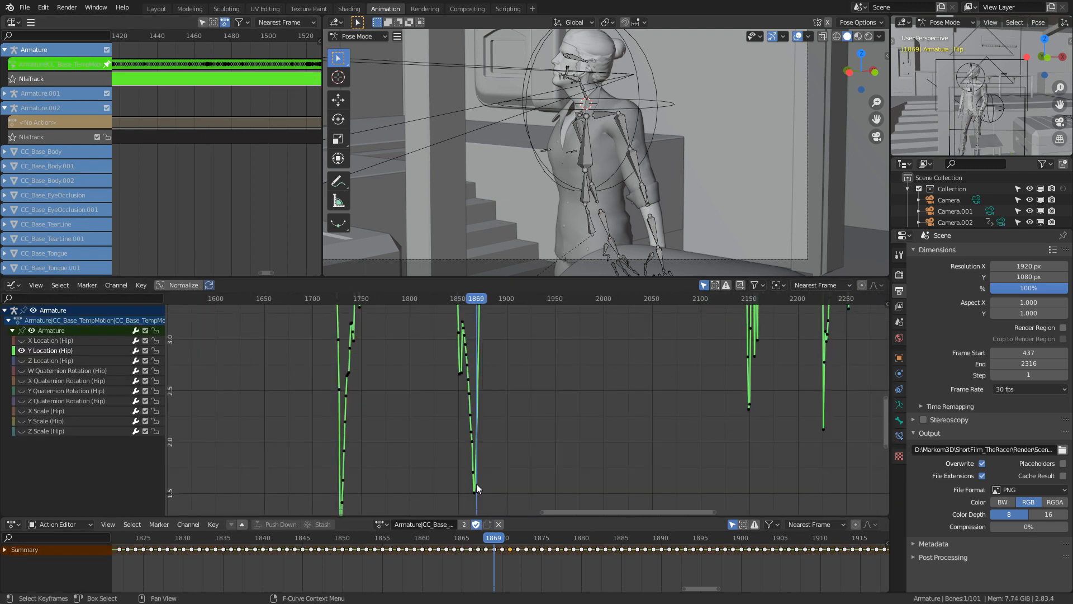
middle_drag(485, 356, 455, 313)
middle_drag(448, 440, 453, 384)
scroll(453, 383, up, 4)
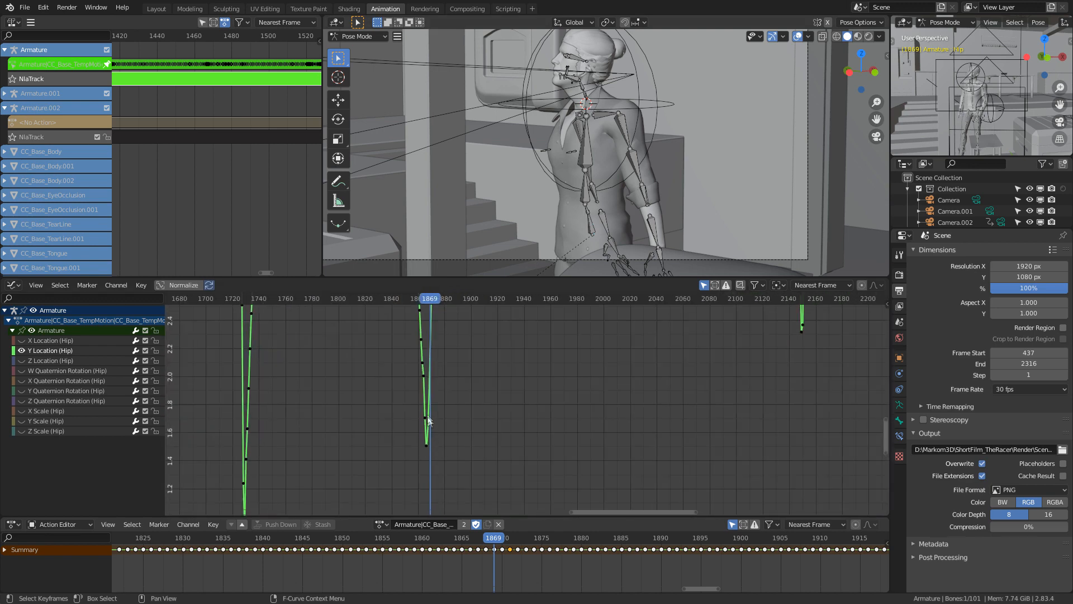
middle_drag(431, 386, 433, 390)
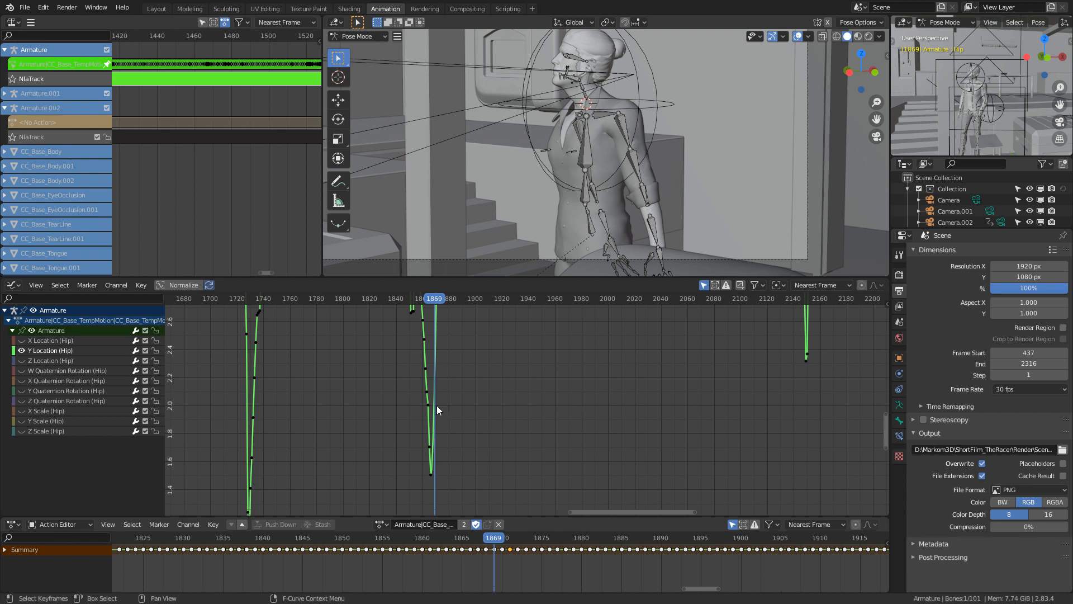
scroll(437, 405, down, 2)
click(457, 402)
key(b)
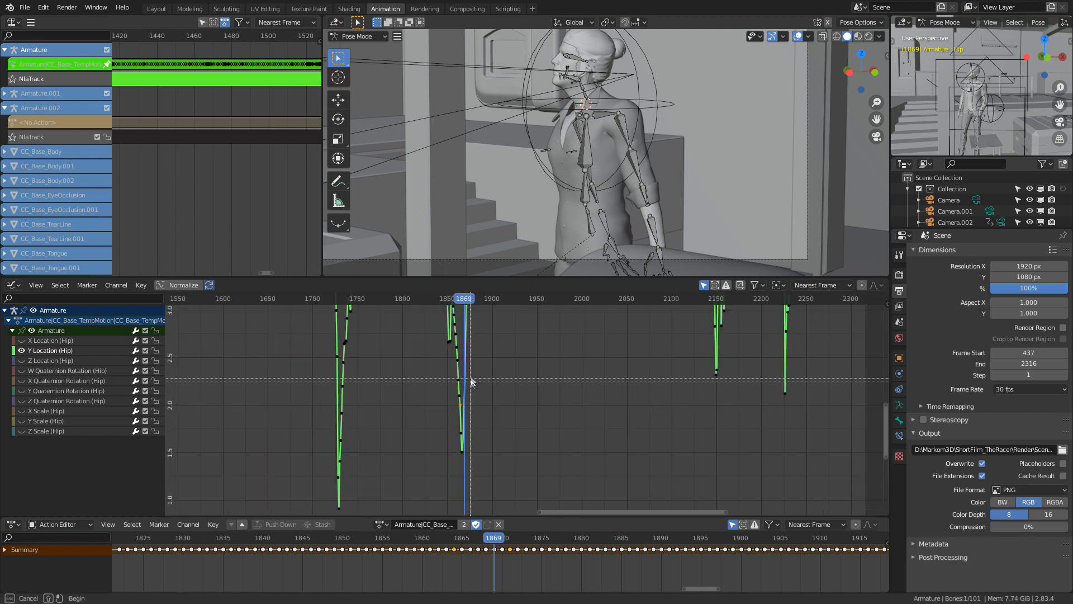
drag(475, 356, 452, 458)
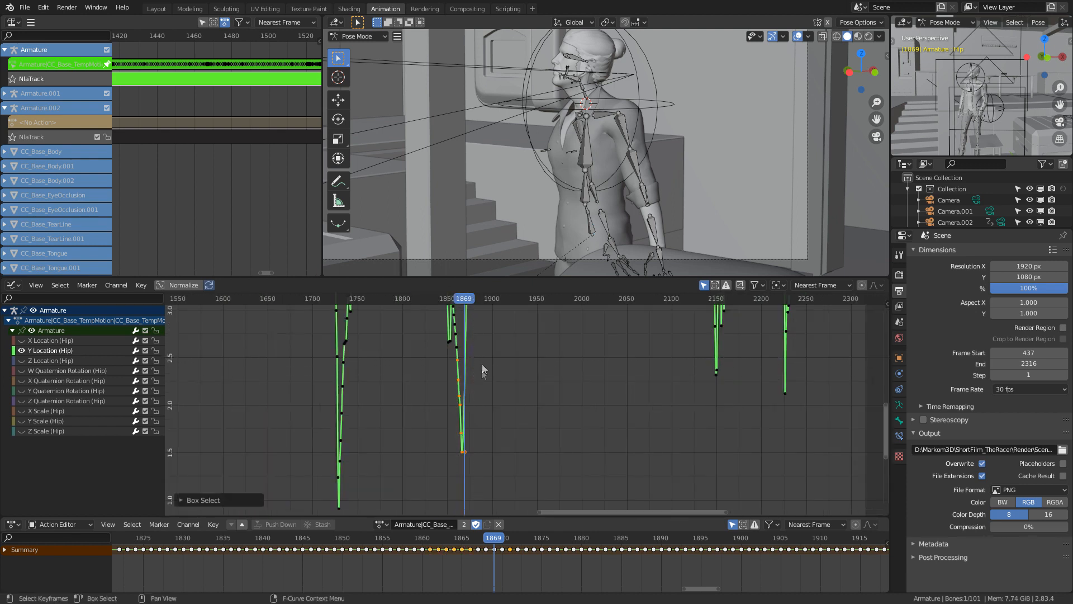
middle_drag(481, 372, 444, 437)
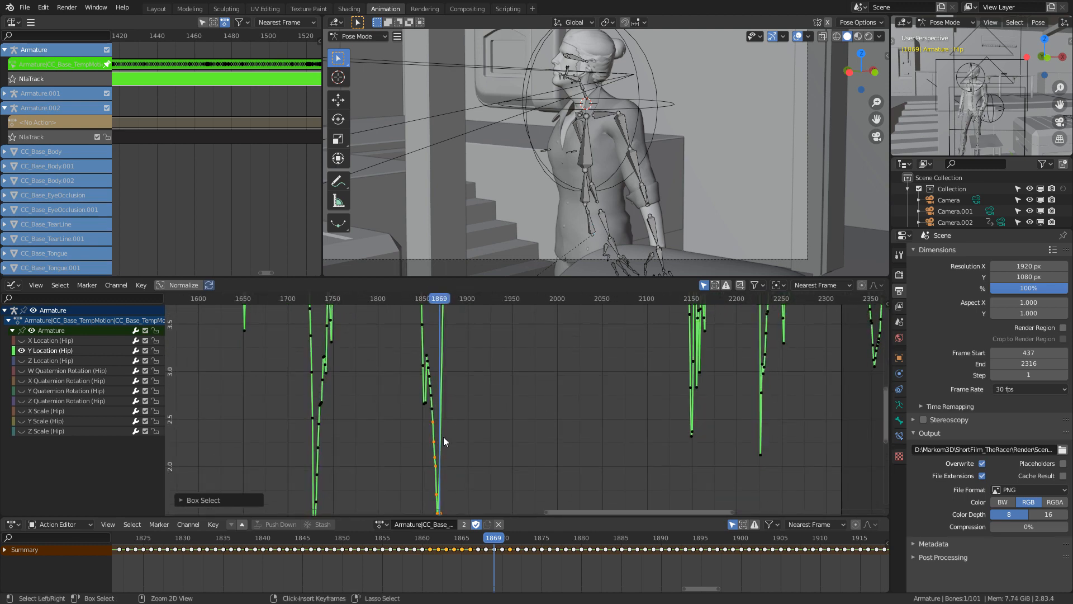
- Grow the dip's keyframe selection and try Bezier interpolation on it
key(ctrl+KP_Add)
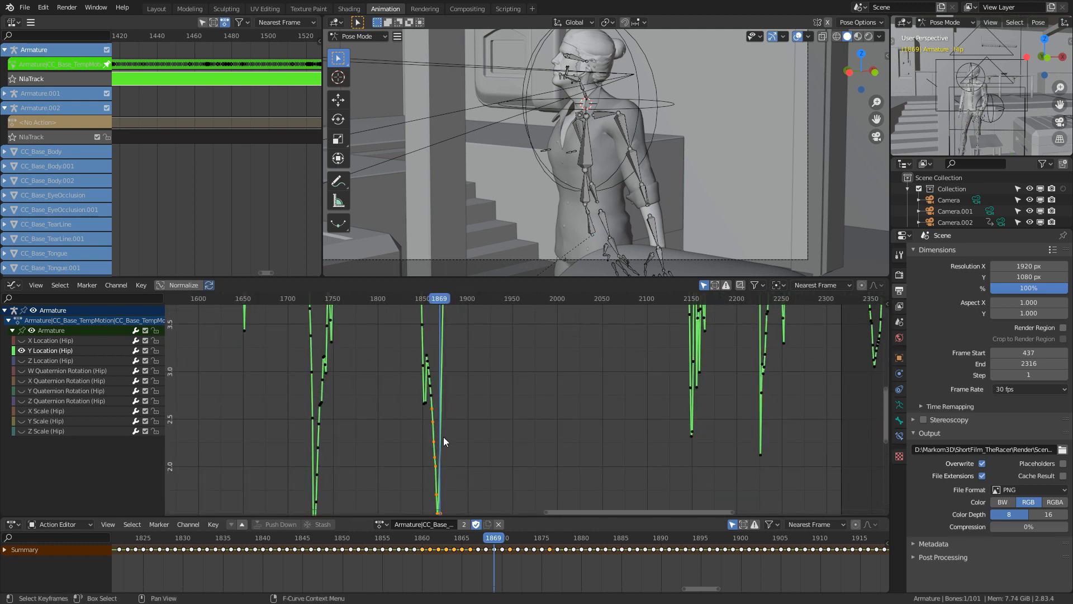
key(t)
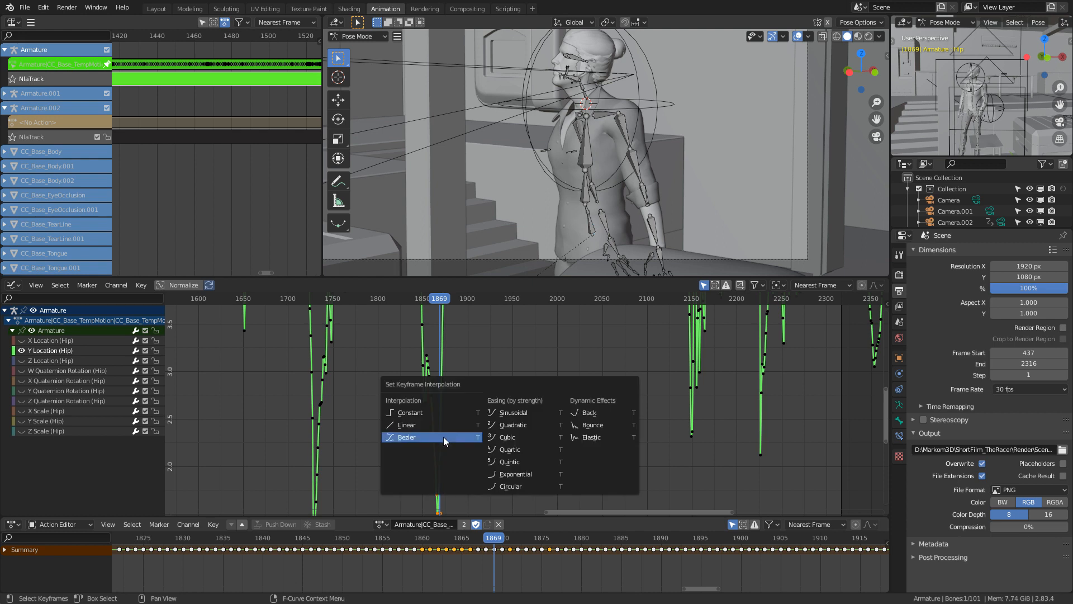
click(444, 437)
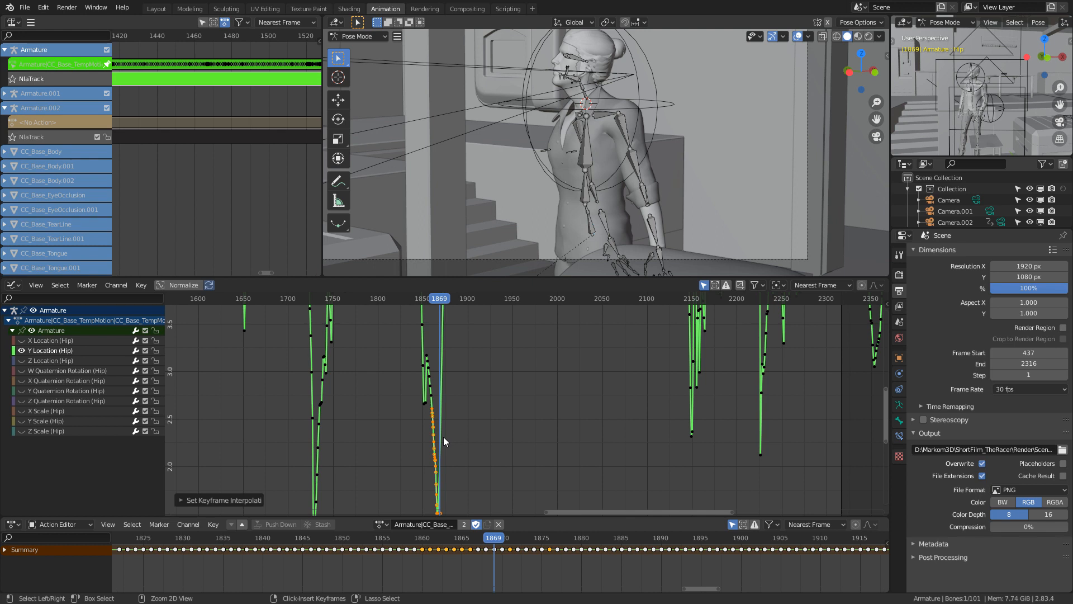
- Delete the selected Y Location keyframes in the dip before frame 1869 and leave the strip's tweak mode
key(x)
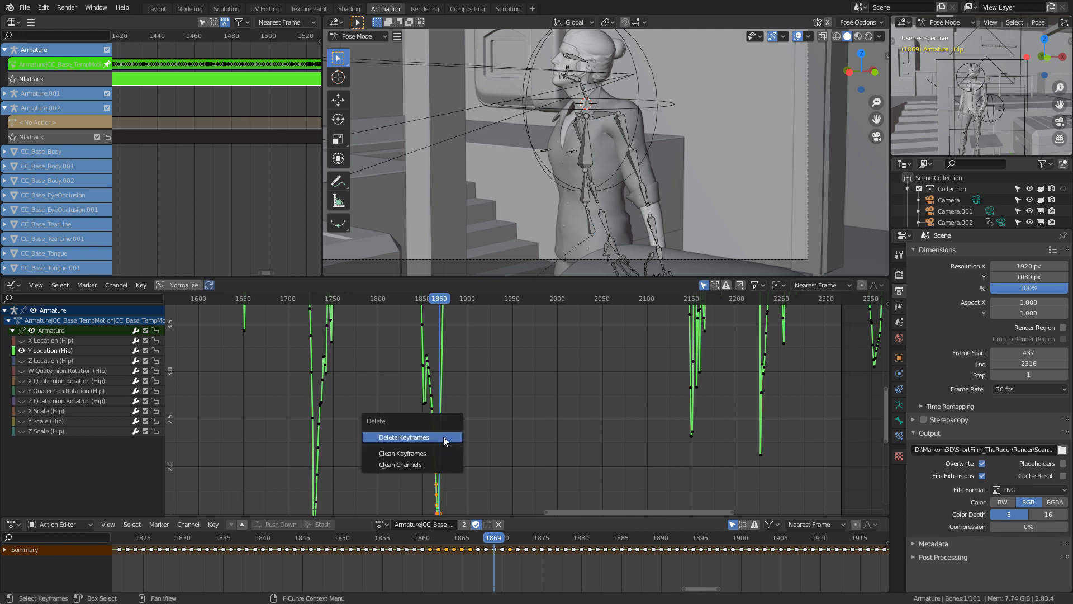
click(444, 437)
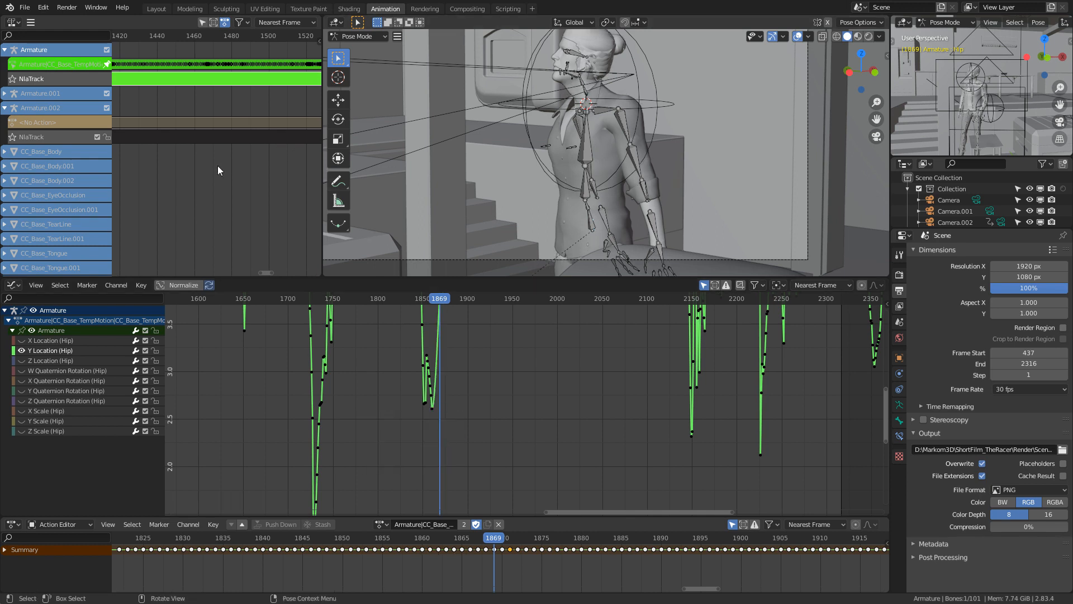
key(Tab)
- Scrub back to frame 1842 and set the scene's Frame Start to 1842
mouse_move(445, 298)
mouse_down()
mouse_move(424, 300)
mouse_move(448, 313)
mouse_move(438, 318)
mouse_move(474, 320)
mouse_move(455, 300)
mouse_move(467, 302)
mouse_move(449, 310)
mouse_move(434, 300)
mouse_up()
scroll(463, 347, down, 1)
click(449, 303)
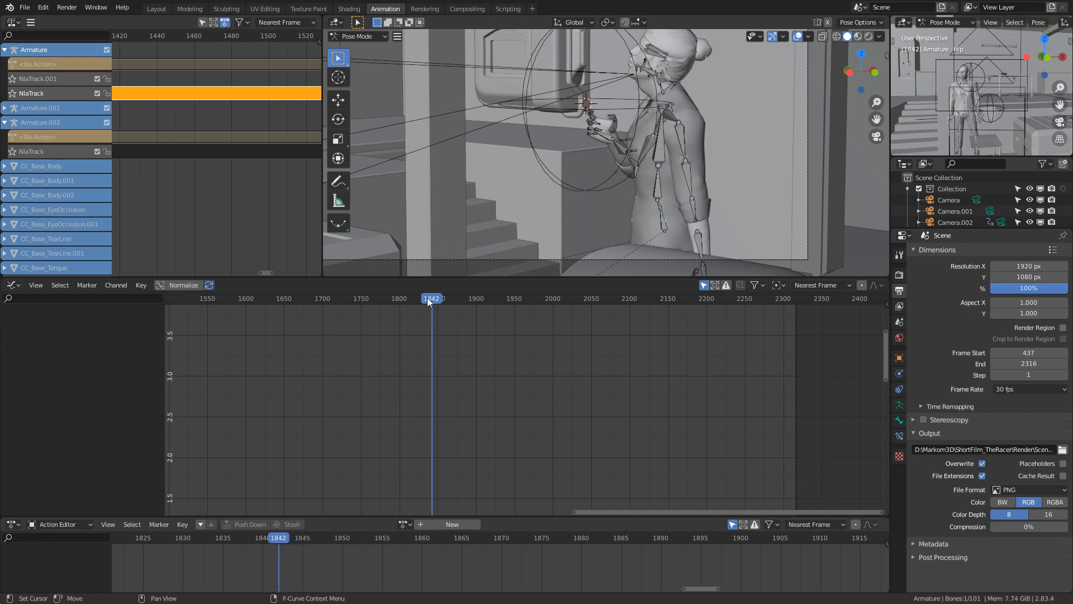
click(1035, 354)
text(1845)
text(2)
key(Return)
click(1035, 354)
text(1842)
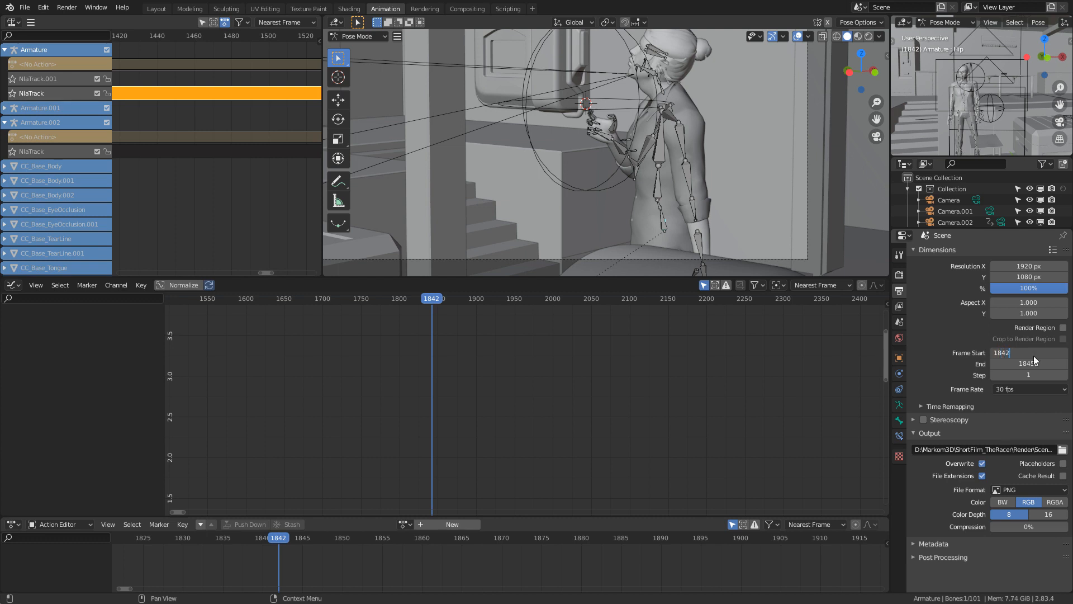
key(Return)
- Scrub forward to frame 1897 and set the scene's end frame to 1900
drag(434, 303, 475, 300)
click(1028, 363)
text(1900)
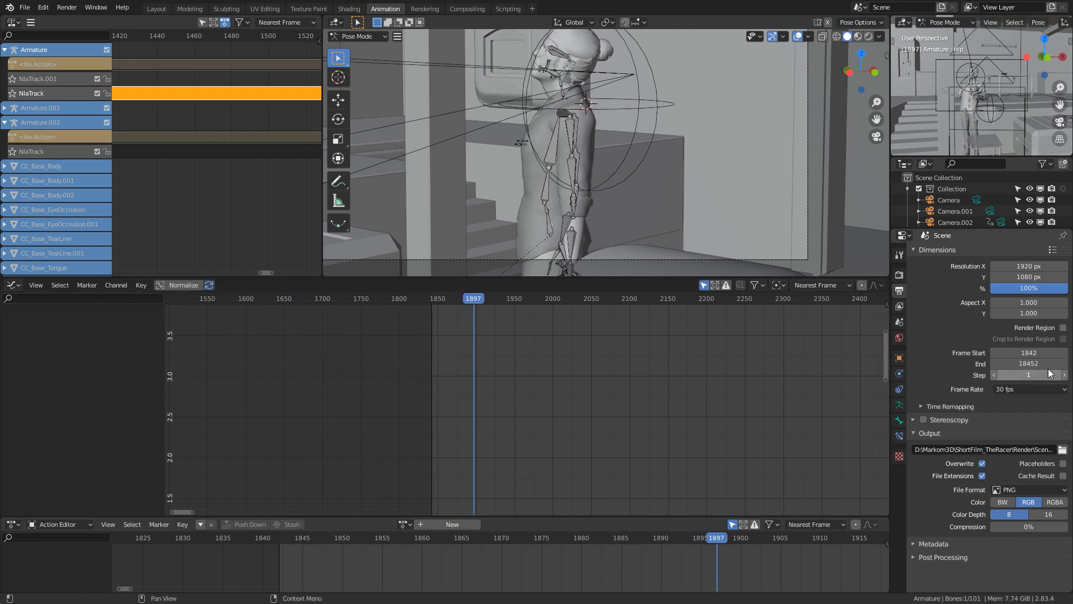
key(Return)
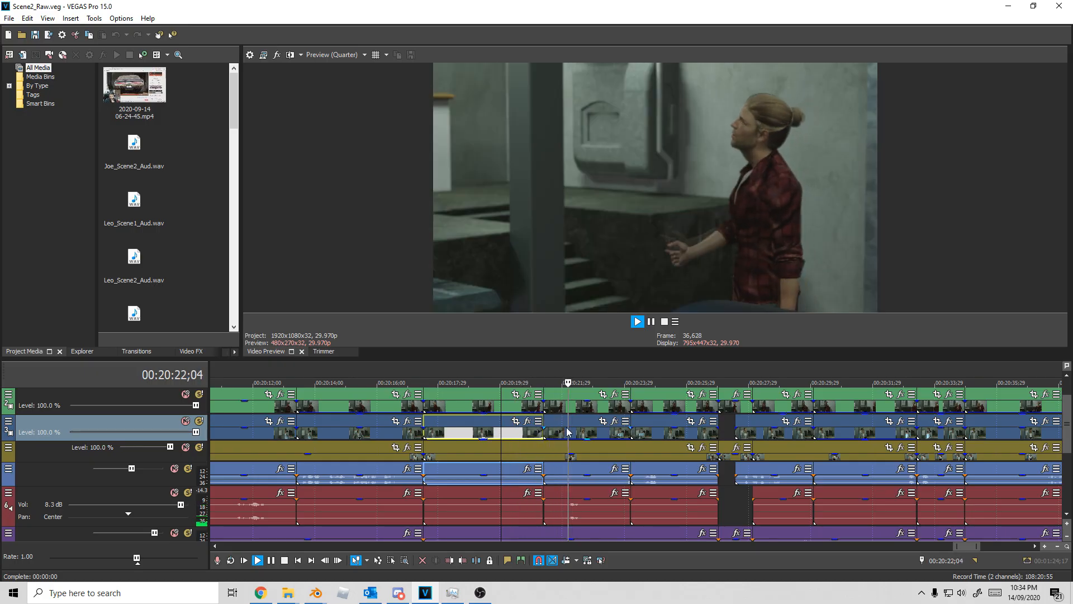
- Stop the Scene2_Raw playback in VEGAS Pro, switch back to Blender and scrub the animation to frame 1869
key(space)
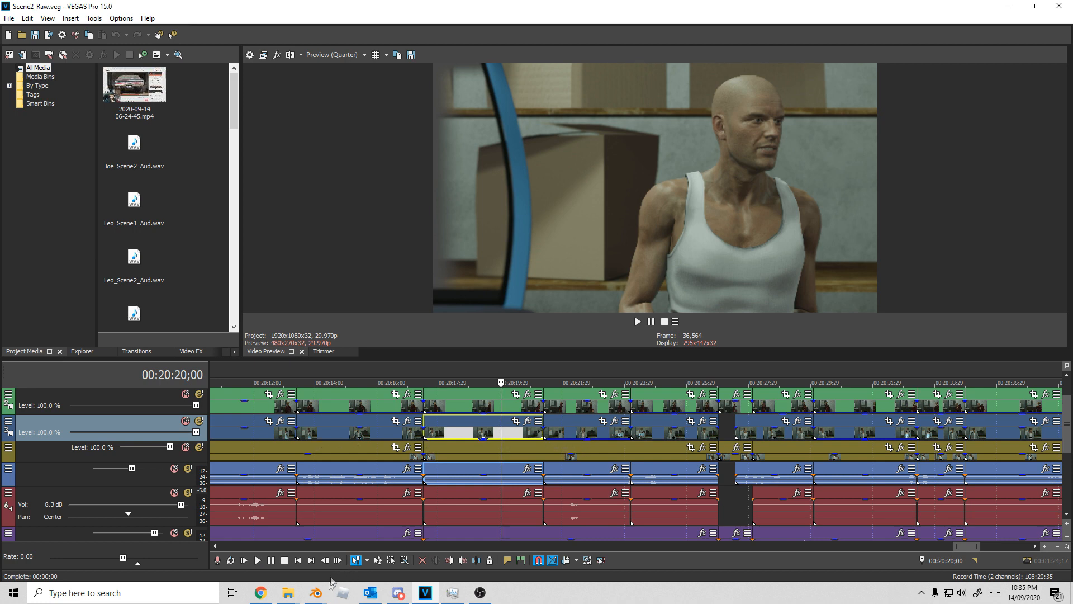
click(319, 592)
click(273, 542)
mouse_move(457, 300)
mouse_down()
mouse_move(448, 299)
mouse_move(461, 301)
mouse_up()
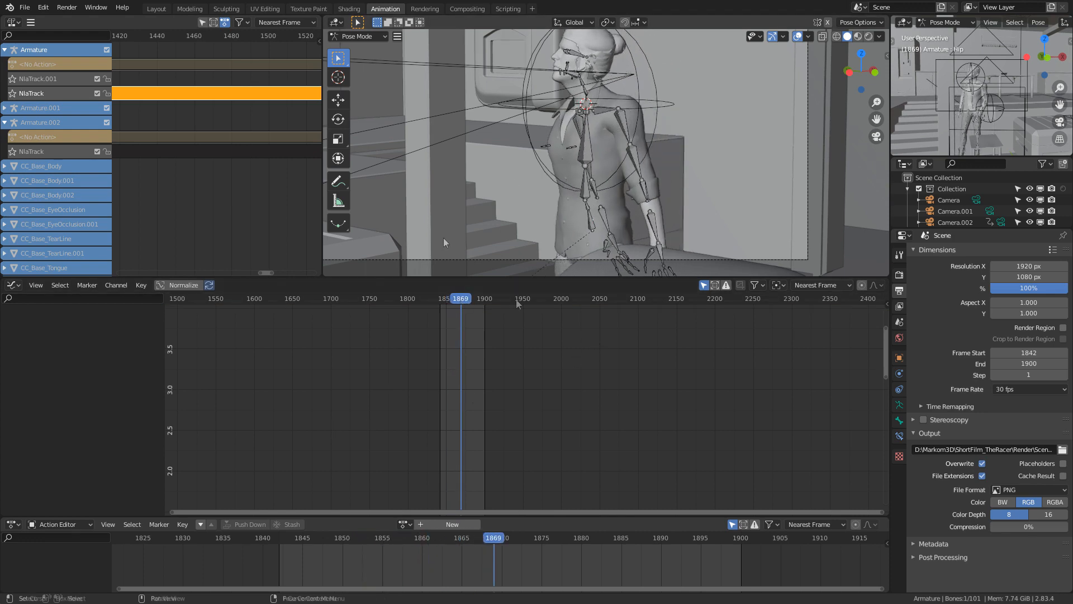
- Enter tweak mode on the Armature's NLA strip, hide the Hip's Y Location curve and show its X and Z Location curves
key(Tab)
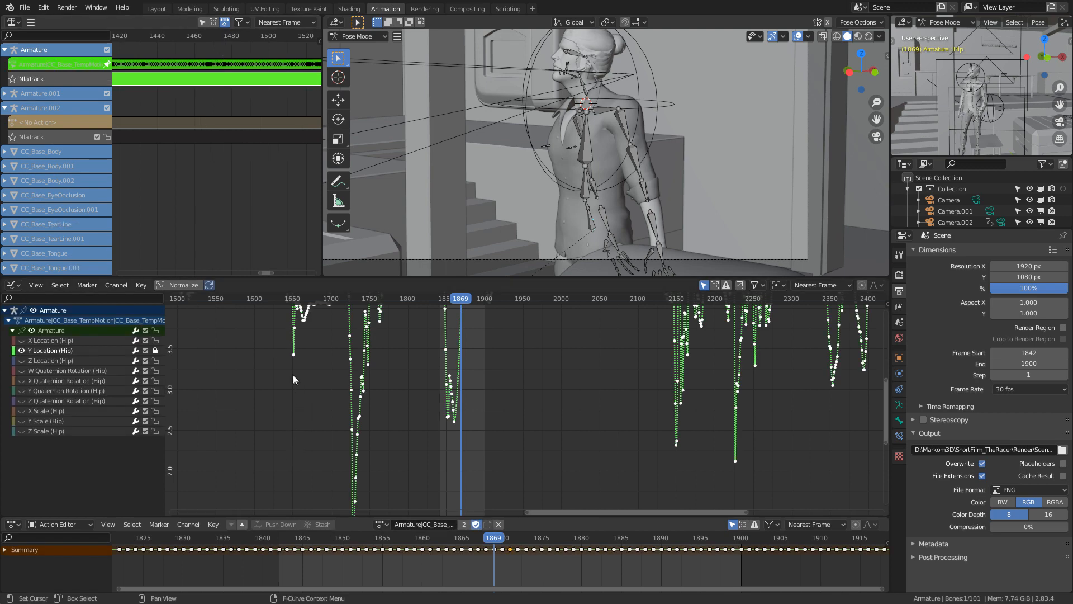
click(22, 351)
click(22, 361)
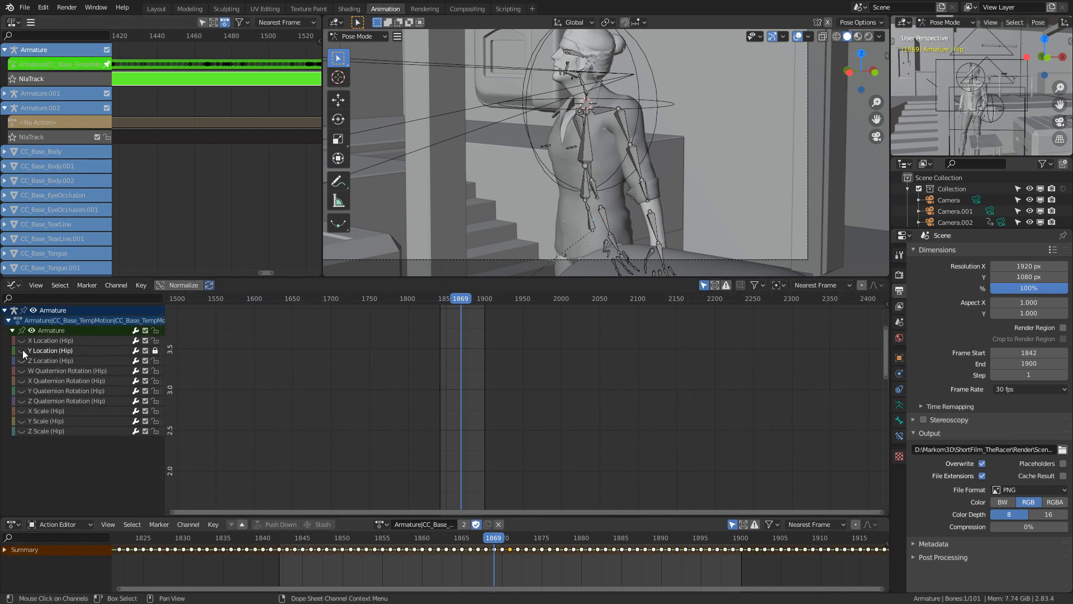
middle_drag(467, 339, 465, 426)
scroll(464, 427, down, 2)
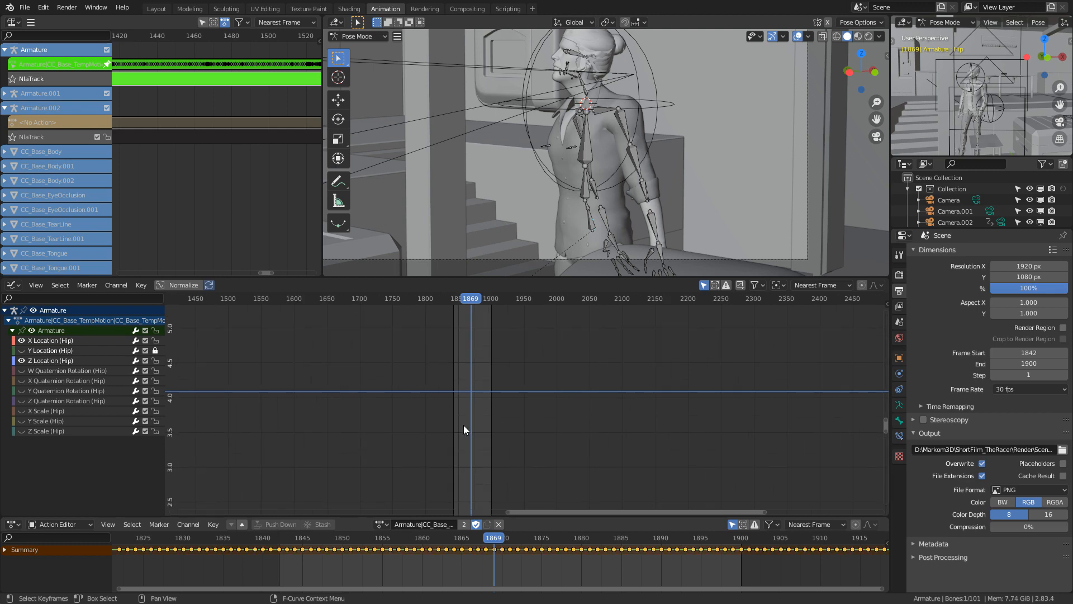
- Examine the Hip's X and Z Location curves around frame 1869 for abrupt jumps
key(Home)
scroll(499, 461, up, 2)
scroll(499, 463, up, 11)
middle_drag(493, 455, 498, 407)
scroll(553, 414, up, 12)
scroll(498, 408, up, 3)
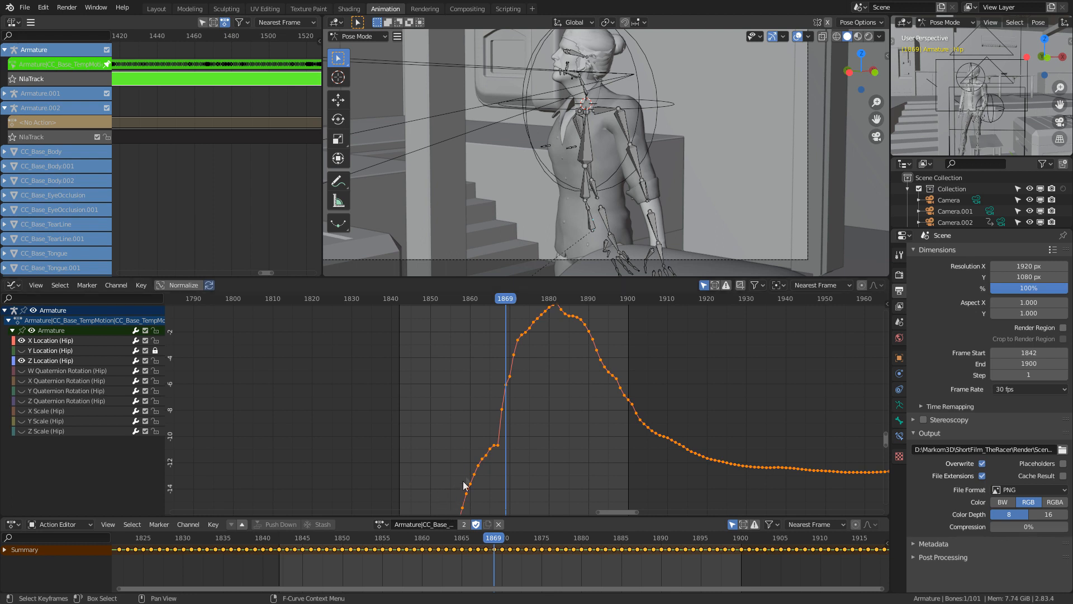
mouse_move(490, 306)
middle_down()
mouse_move(487, 289)
mouse_move(485, 311)
middle_up()
scroll(472, 327, down, 6)
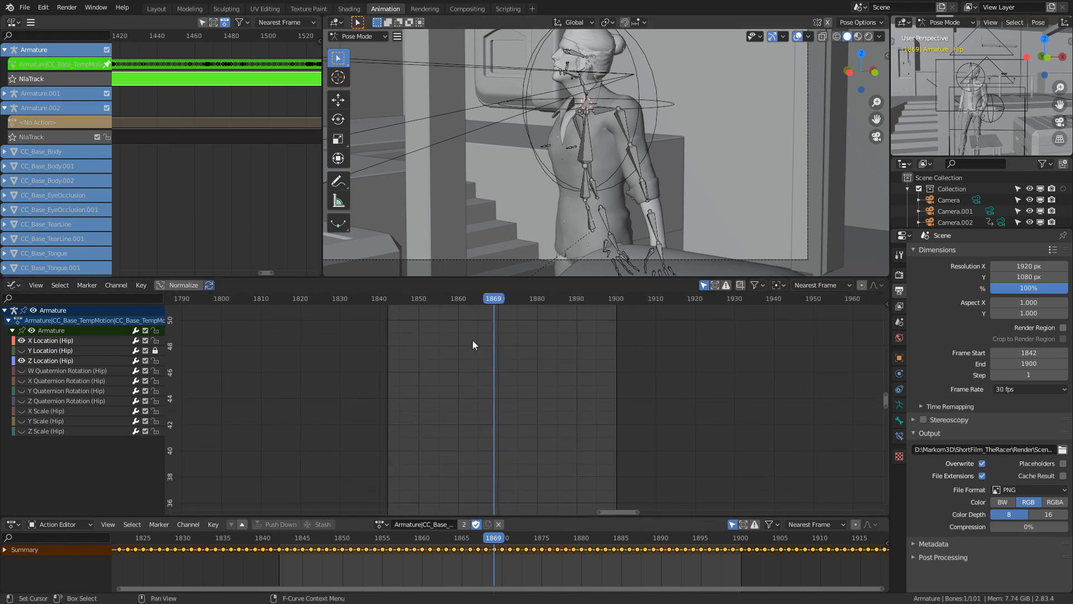
key(Home)
scroll(469, 426, up, 5)
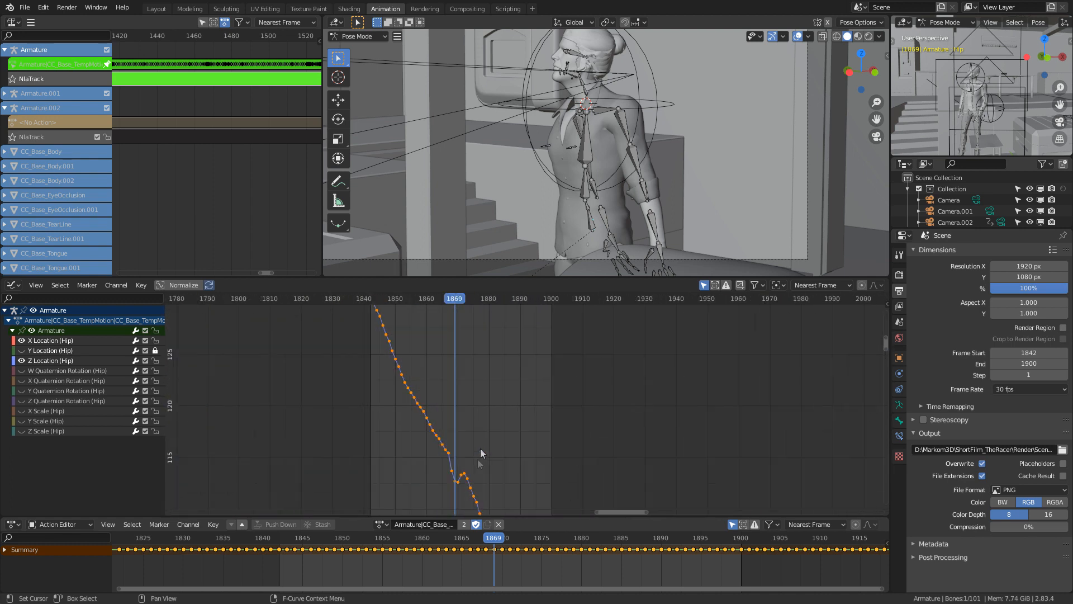
scroll(501, 403, up, 4)
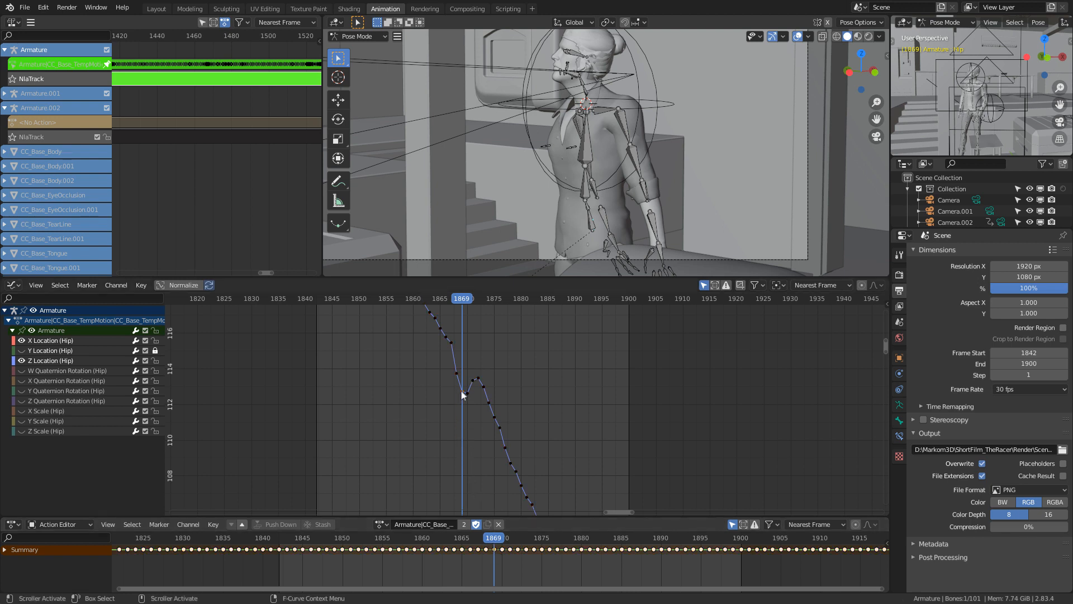
middle_drag(461, 396, 454, 313)
middle_drag(462, 440, 471, 405)
scroll(464, 494, down, 4)
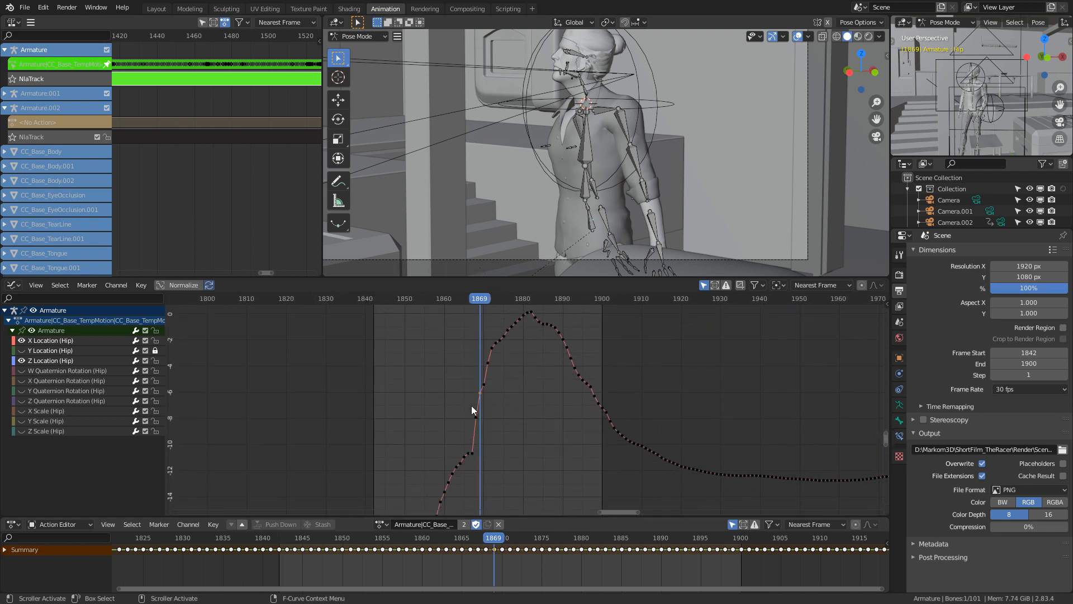
- Set the Hip X and Z Location keyframes around frame 1869 to Bezier interpolation and delete those between frames 1865 and 1873
scroll(464, 378, up, 6)
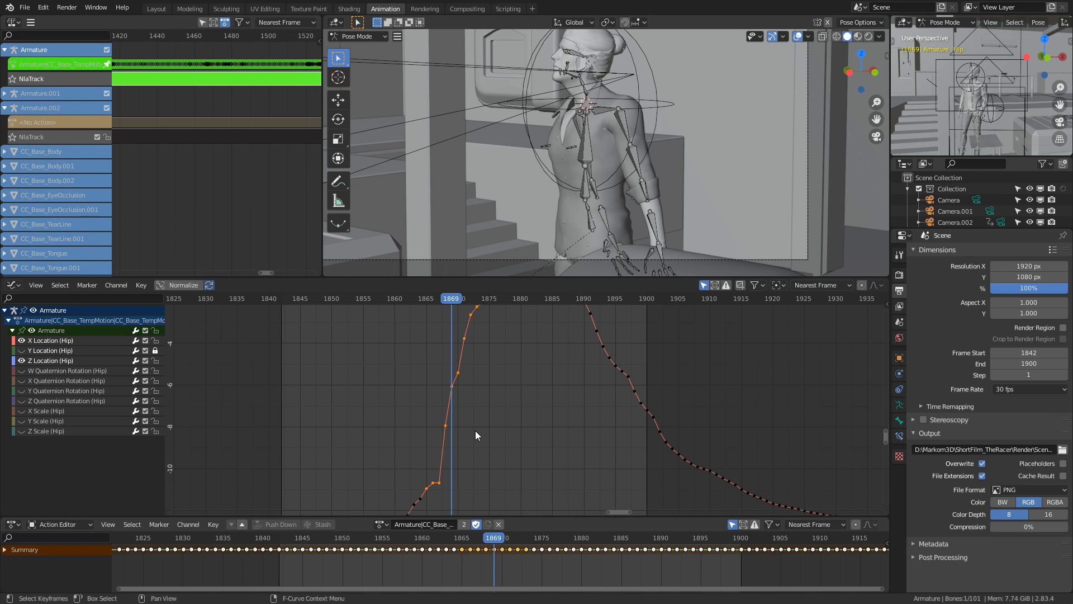
key(t)
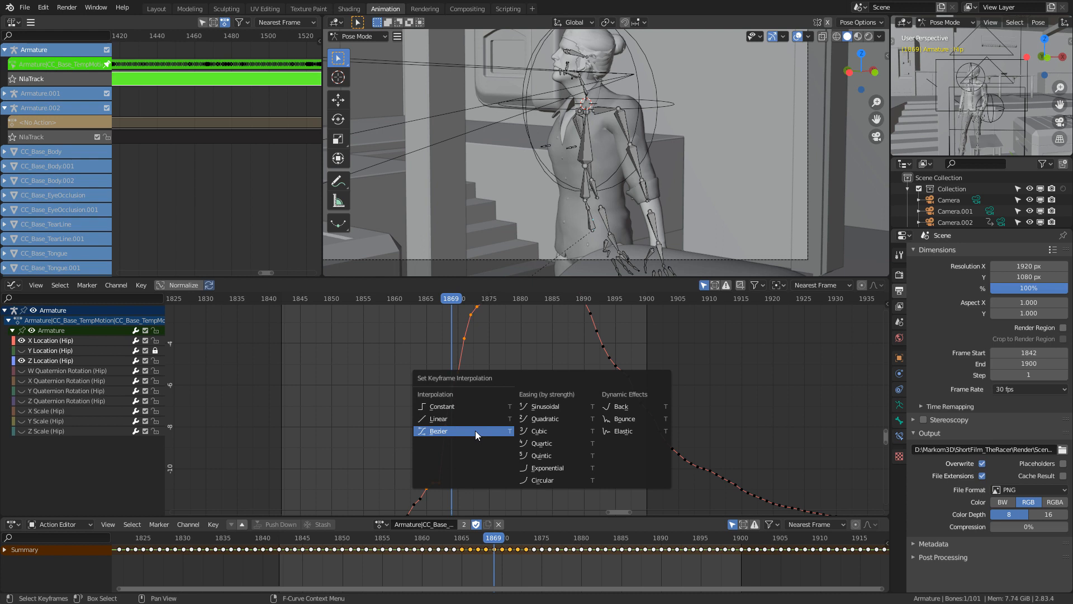
click(475, 430)
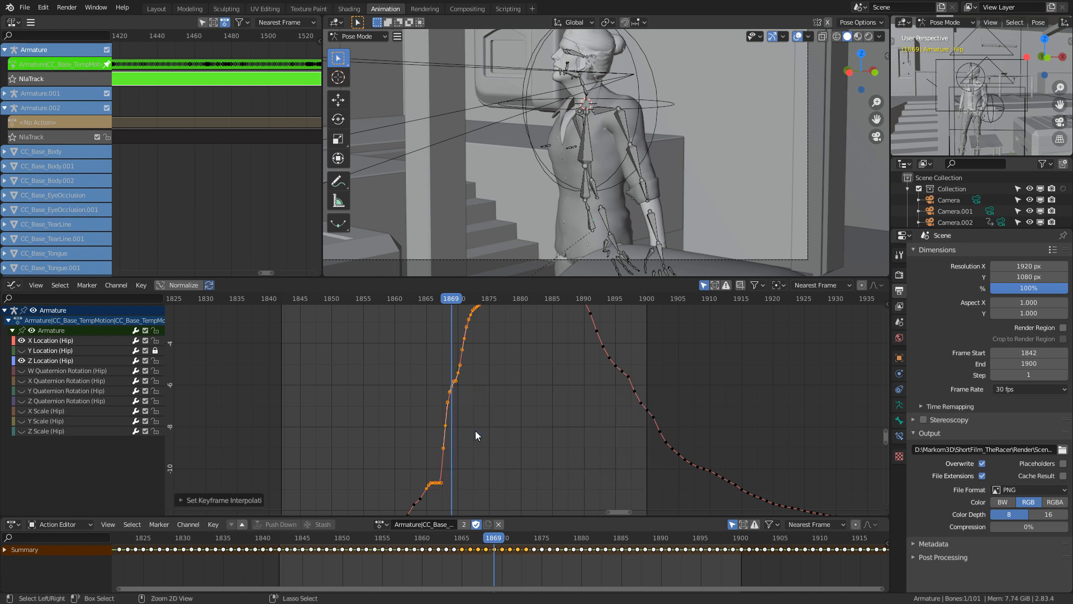
key(ctrl+KP_Subtract)
key(x)
click(476, 431)
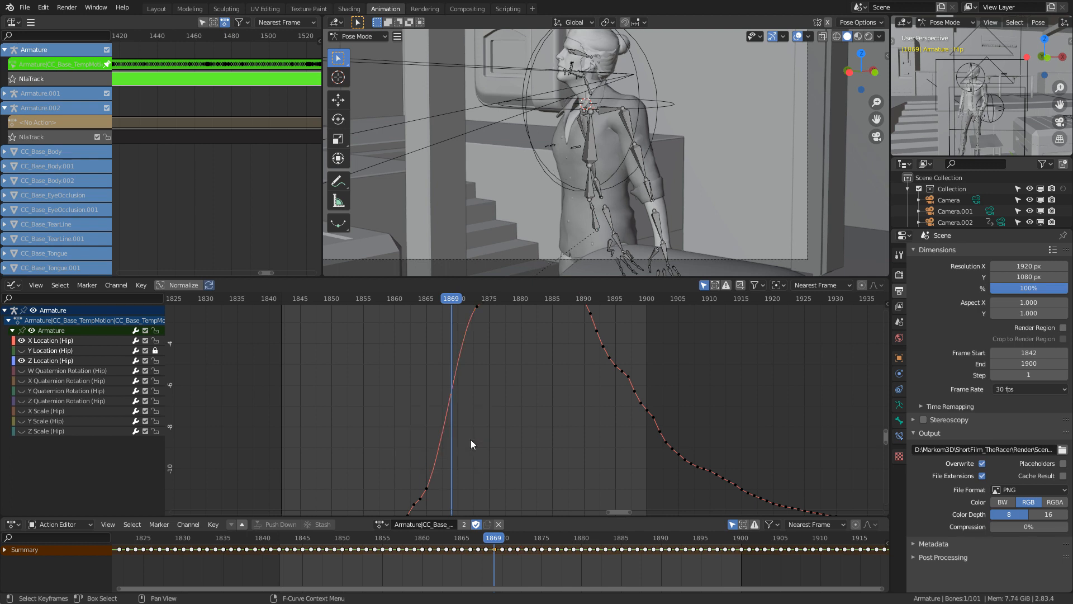
- Leave the strip's tweak mode and render the animation
middle_drag(477, 317, 478, 339)
middle_drag(472, 356, 479, 504)
mouse_move(480, 335)
middle_down()
mouse_move(457, 506)
mouse_move(474, 510)
mouse_move(495, 506)
mouse_move(485, 388)
middle_up()
click(414, 398)
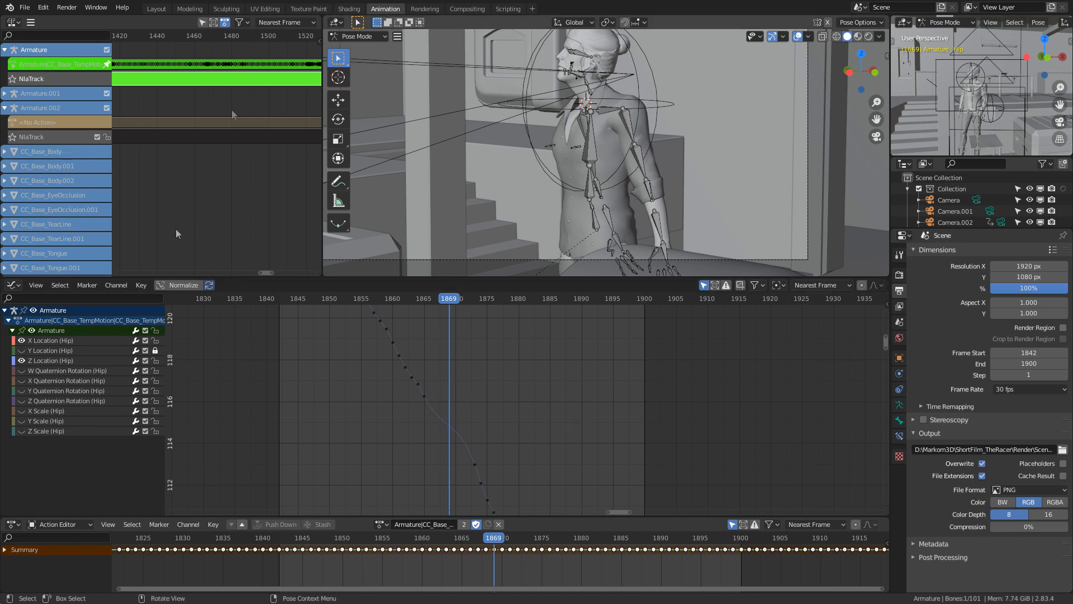
key(Tab)
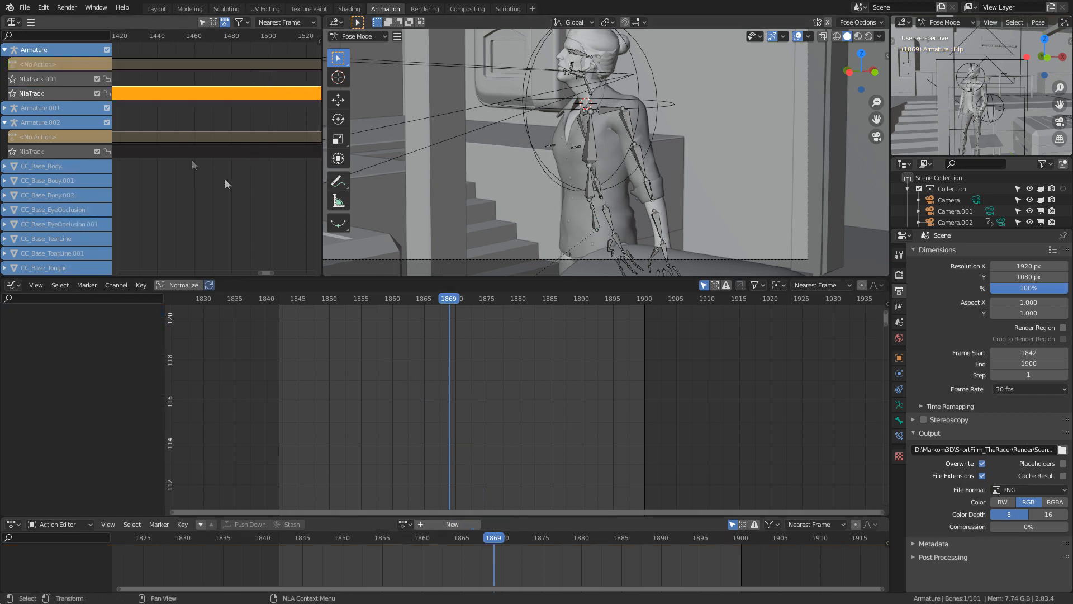
click(67, 8)
click(103, 32)
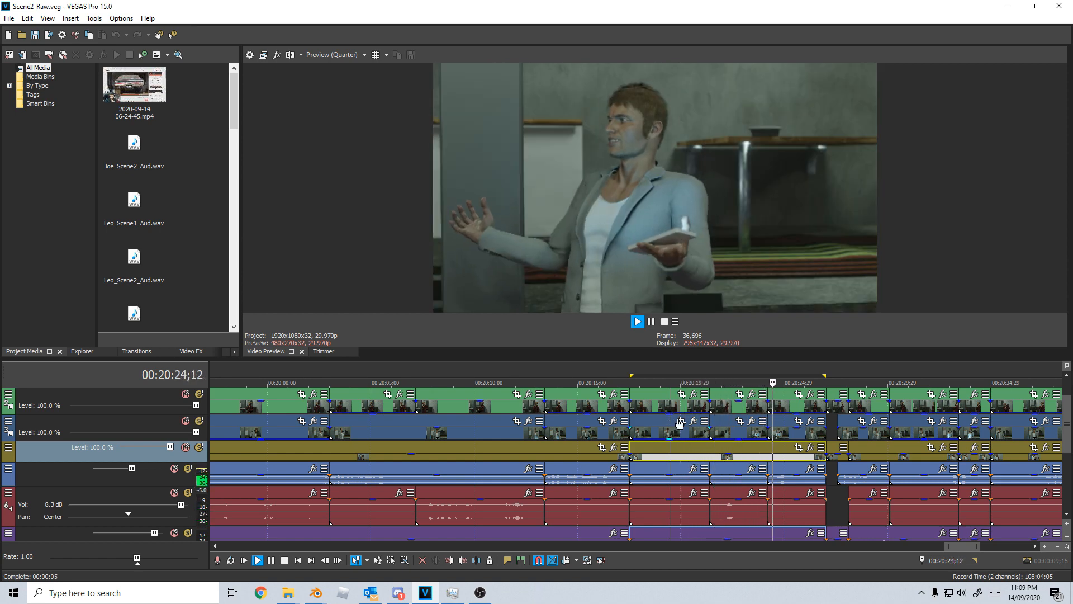
- Play the shot of the man in the red plaid shirt in the Scene2_Raw timeline and scrub to 00:20:23;14
key(space)
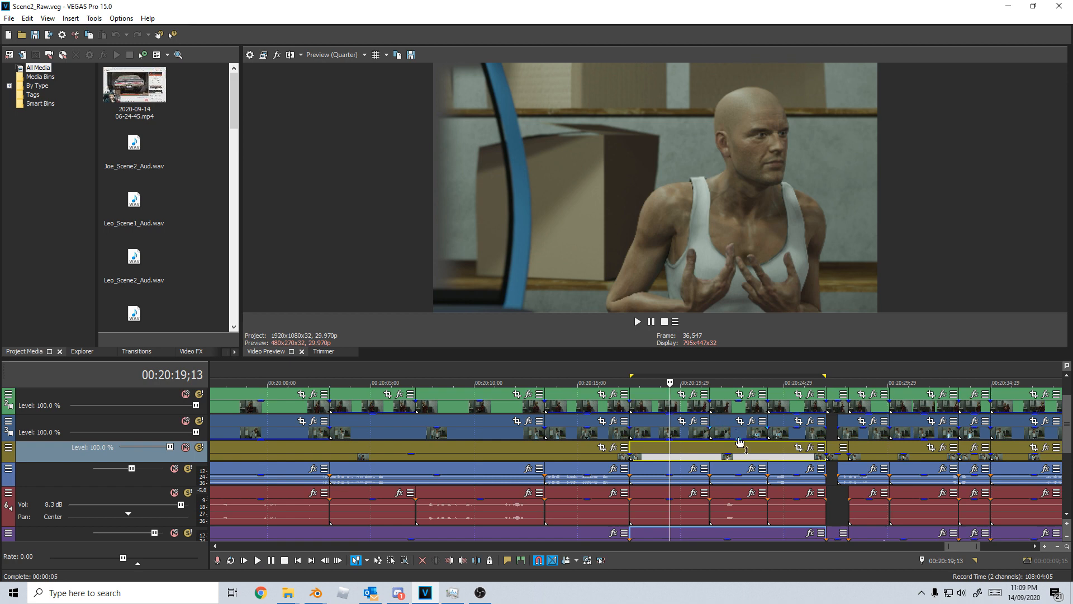
click(735, 434)
key(space)
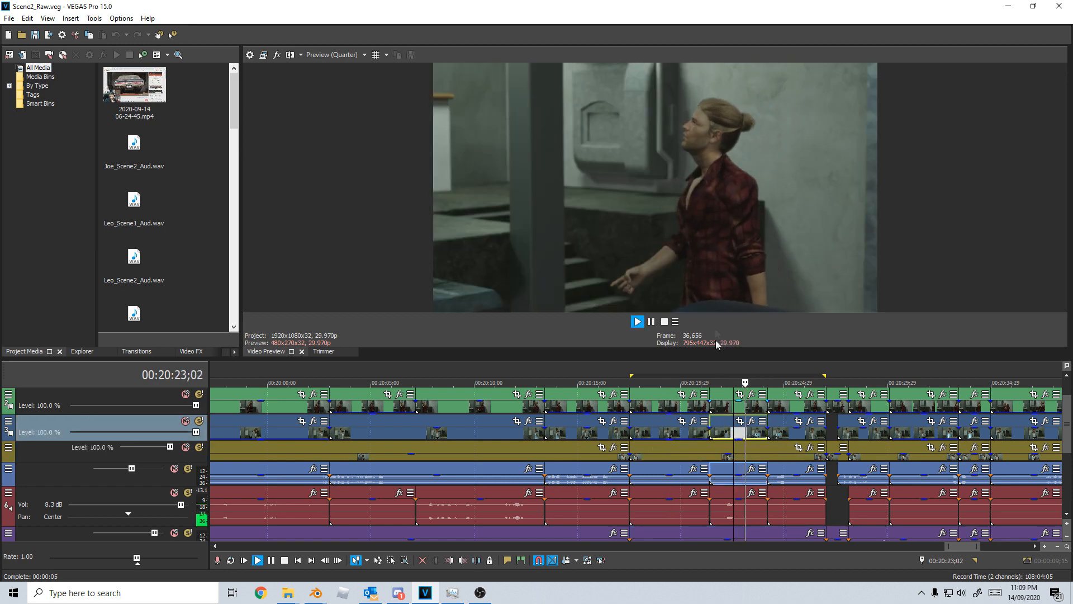
key(space)
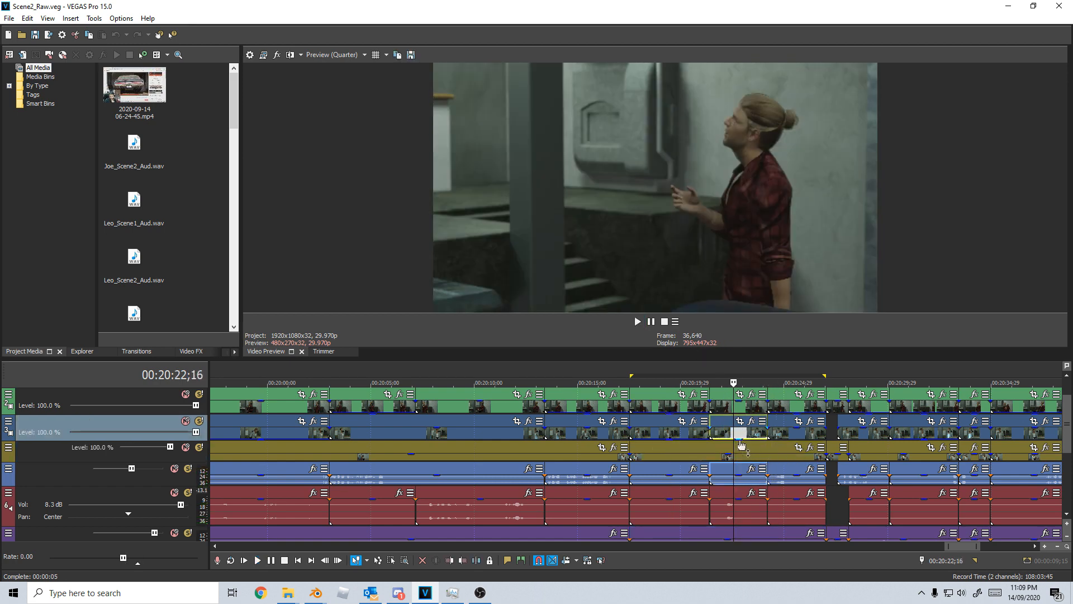
drag(734, 431, 753, 434)
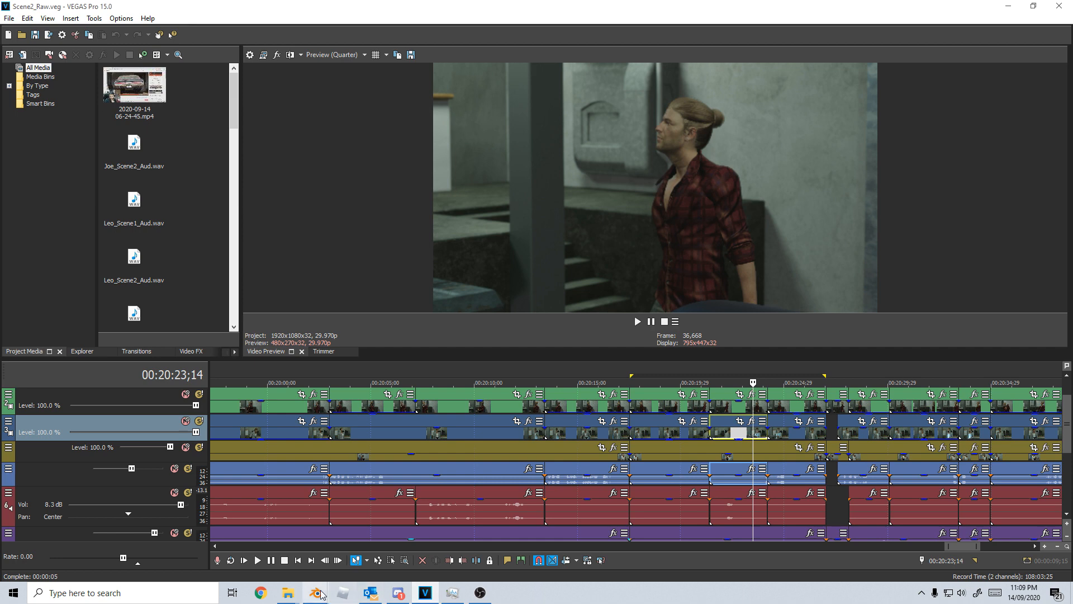
- Switch to Blender, change the armature from Pose Mode to Object Mode and select Camera.004
mouse_move(316, 592)
click(263, 553)
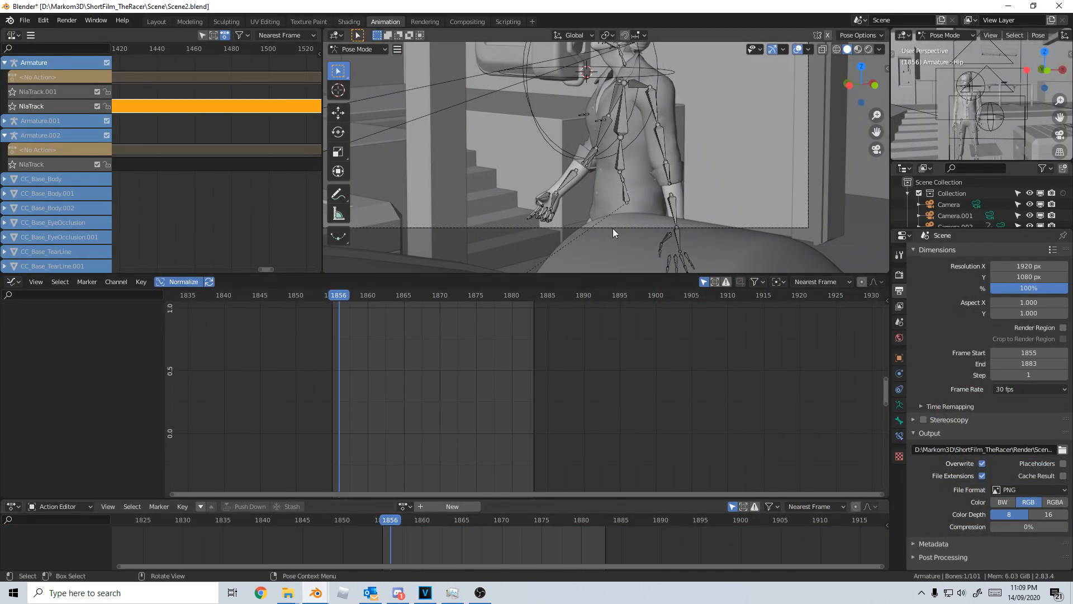
click(358, 49)
click(362, 59)
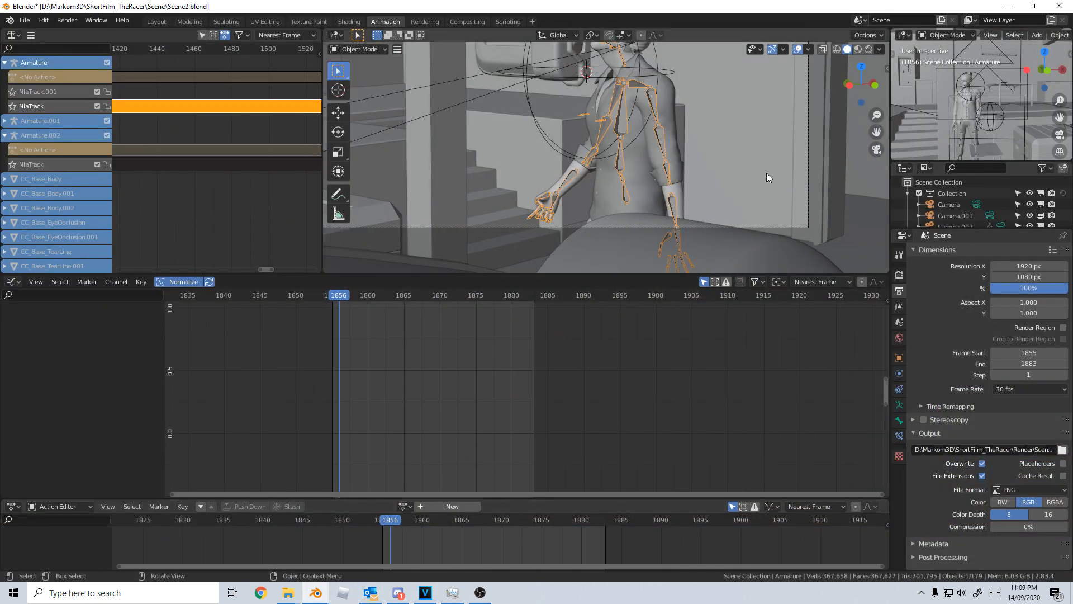
click(808, 169)
click(807, 169)
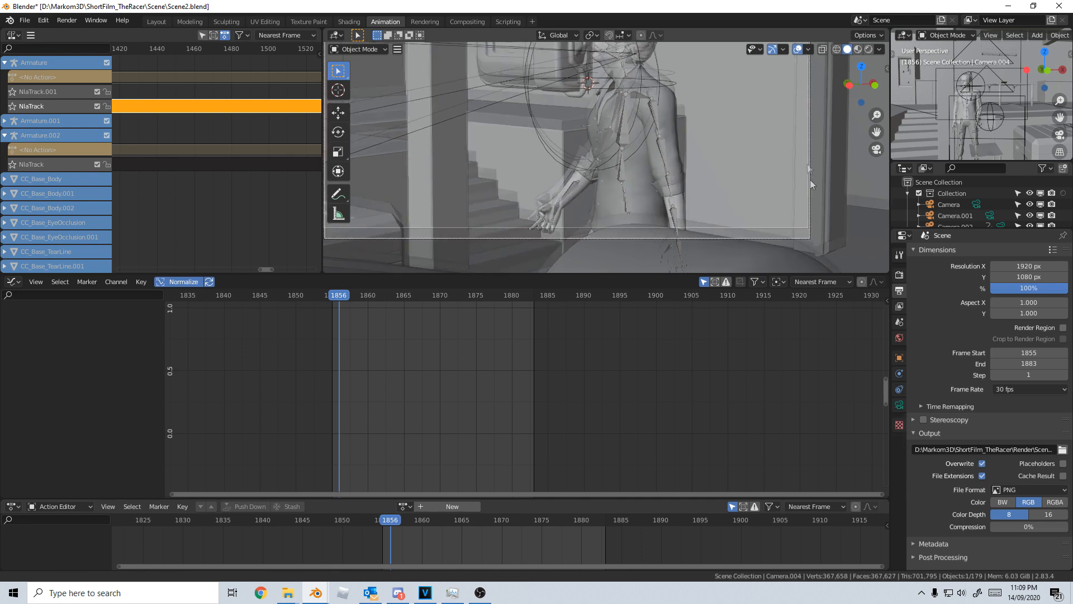
- Fit the camera frame in the viewport and set Camera.004's focal length to 87.2 mm
key(Home)
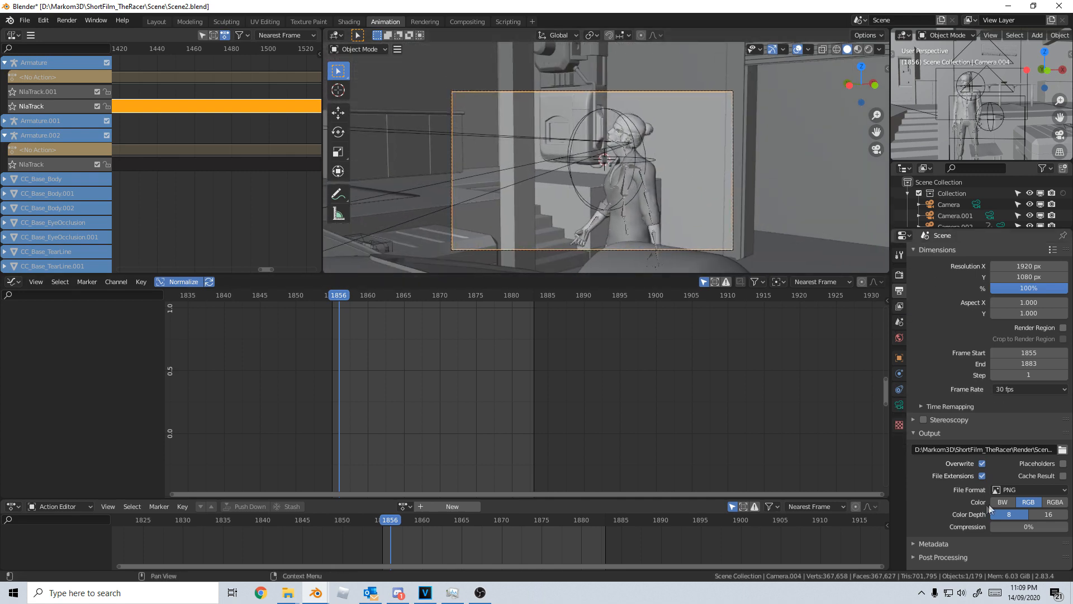
click(900, 405)
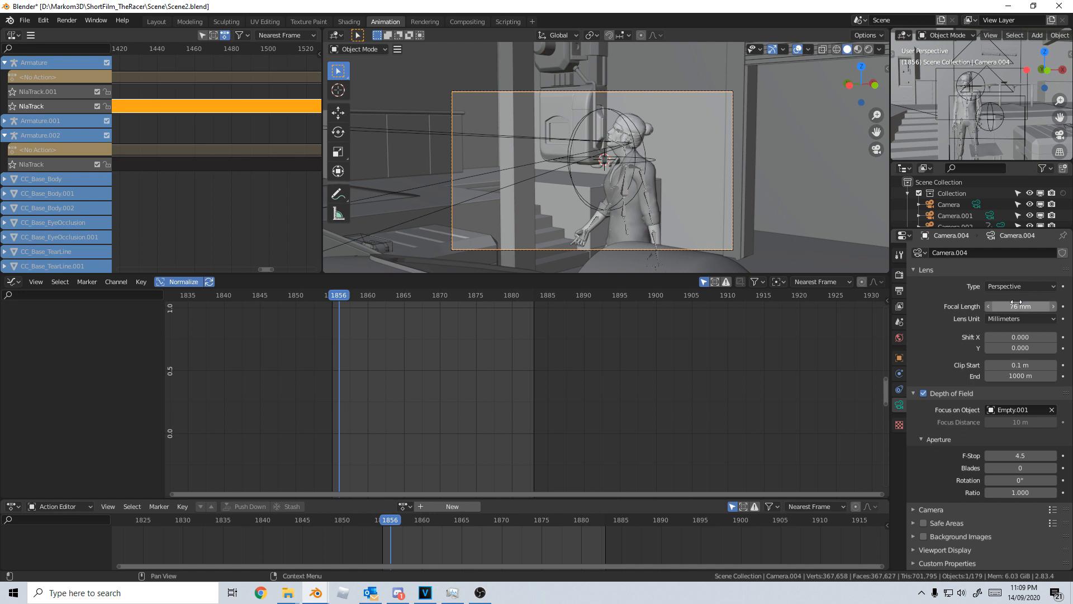
drag(1018, 306, 1063, 307)
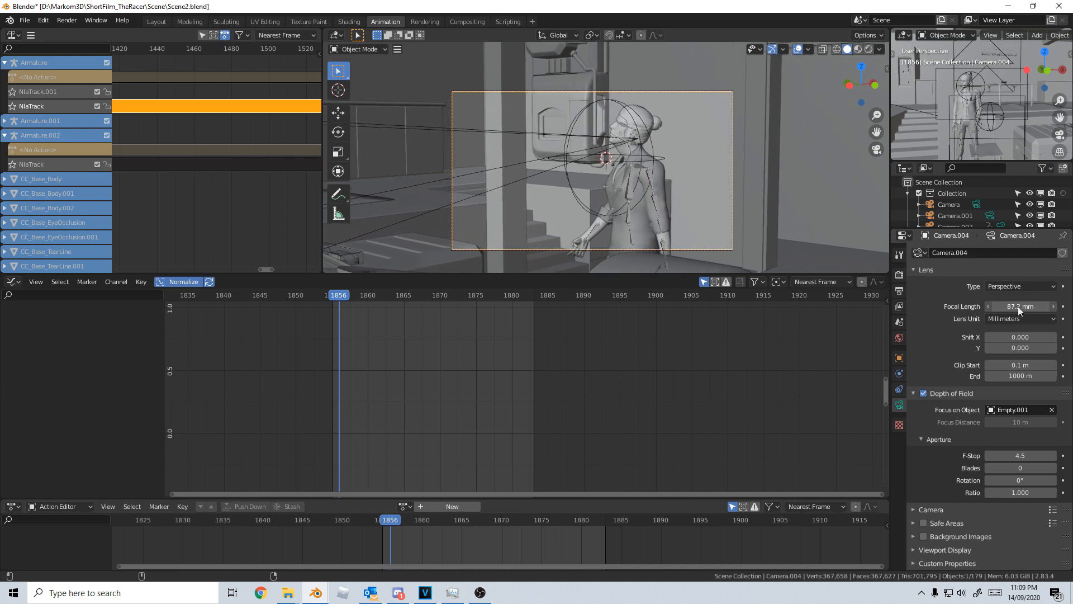
- Scrub the animation forward from frame 1856 to frame 2549 to review the character within the camera frame
scroll(391, 352, down, 10)
scroll(391, 354, down, 12)
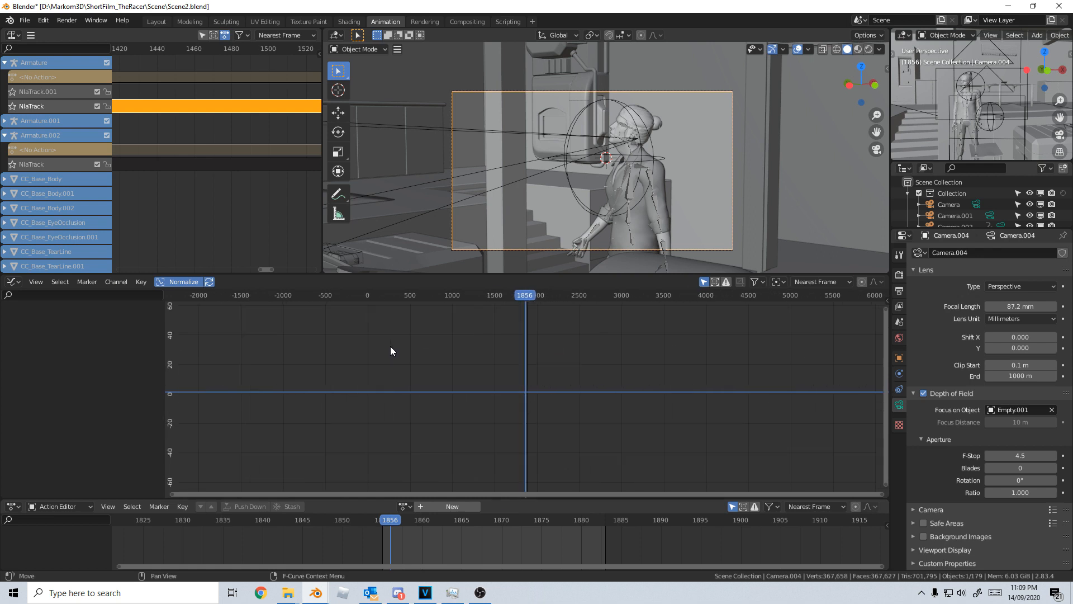
middle_drag(365, 359, 538, 361)
scroll(538, 361, up, 3)
drag(414, 297, 576, 300)
scroll(592, 302, up, 3)
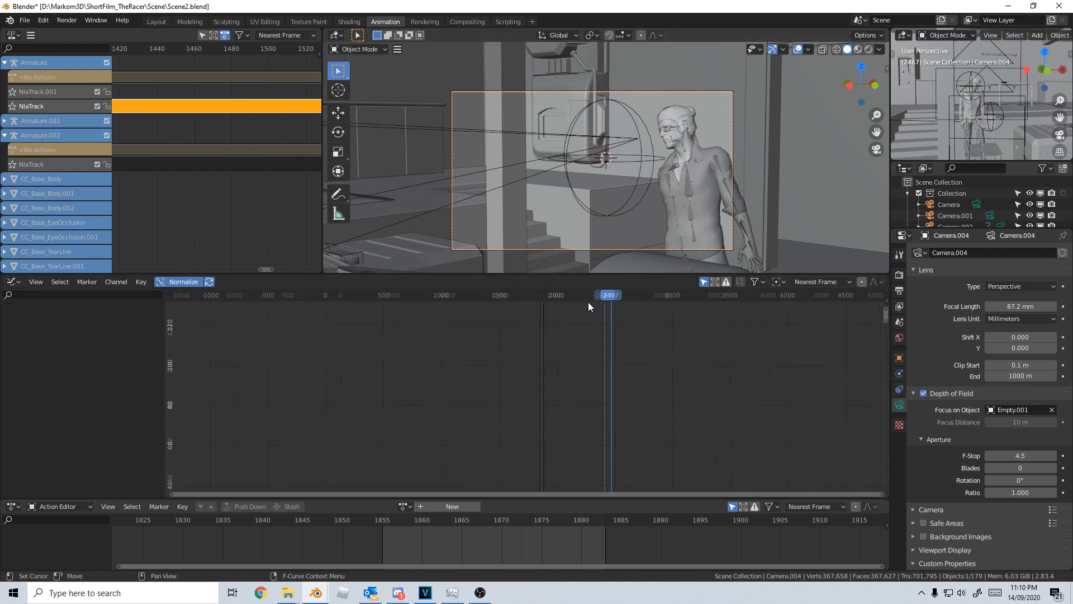
drag(605, 295, 621, 297)
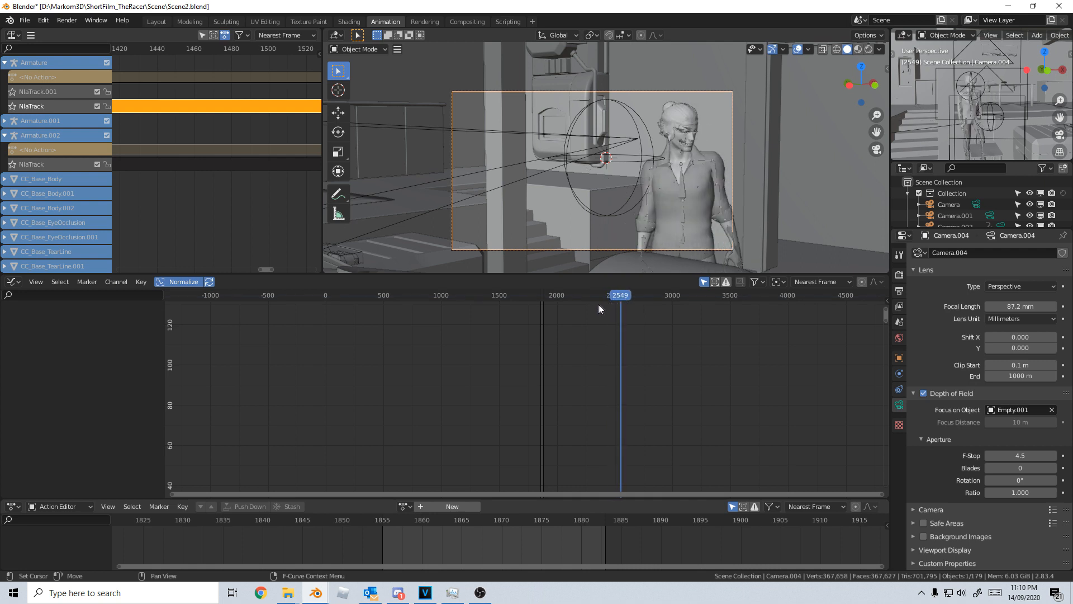